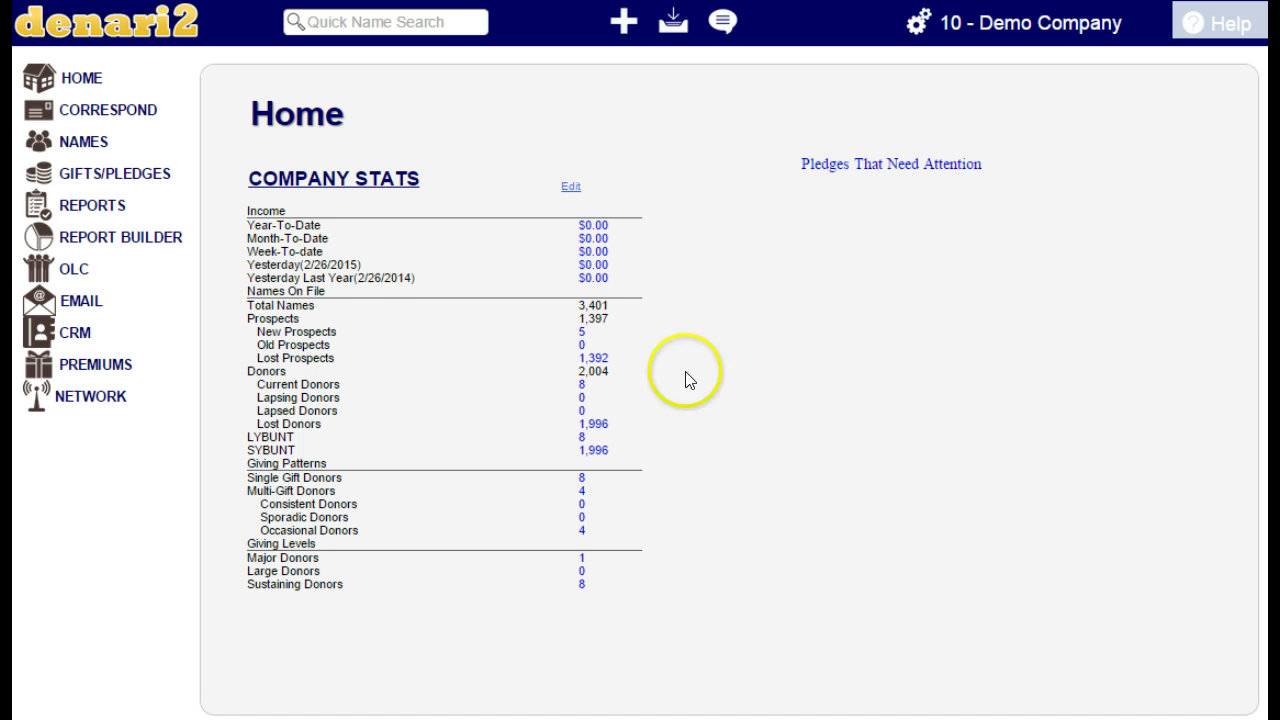
Step: Open Name List Management, search the donor list by last name, and expand the first matching entry
click(95, 148)
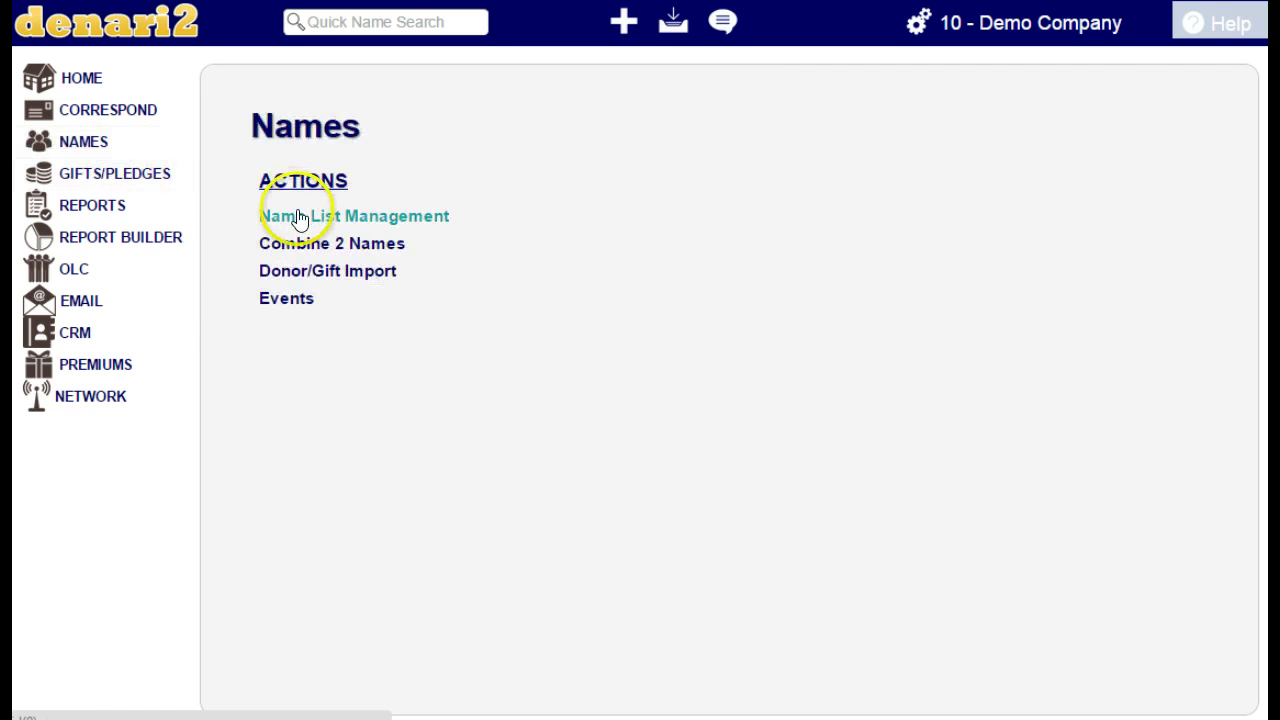
click(299, 219)
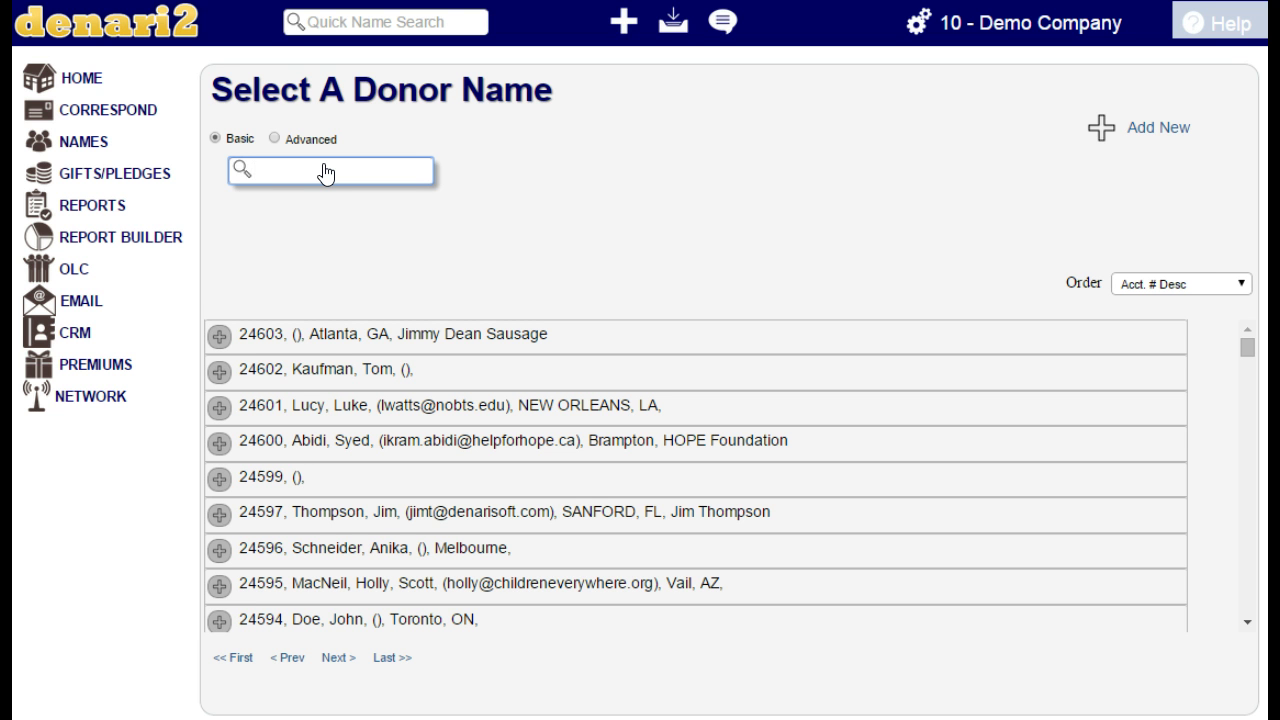
text(ka)
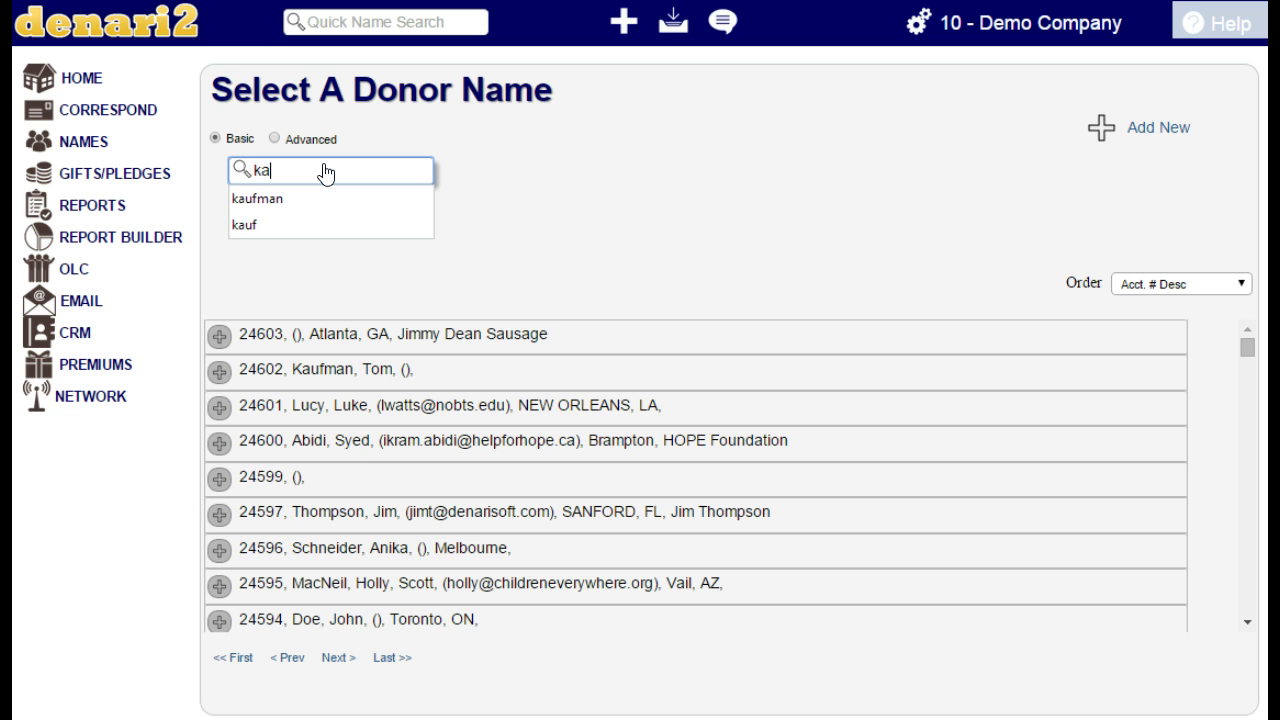
text(ufman)
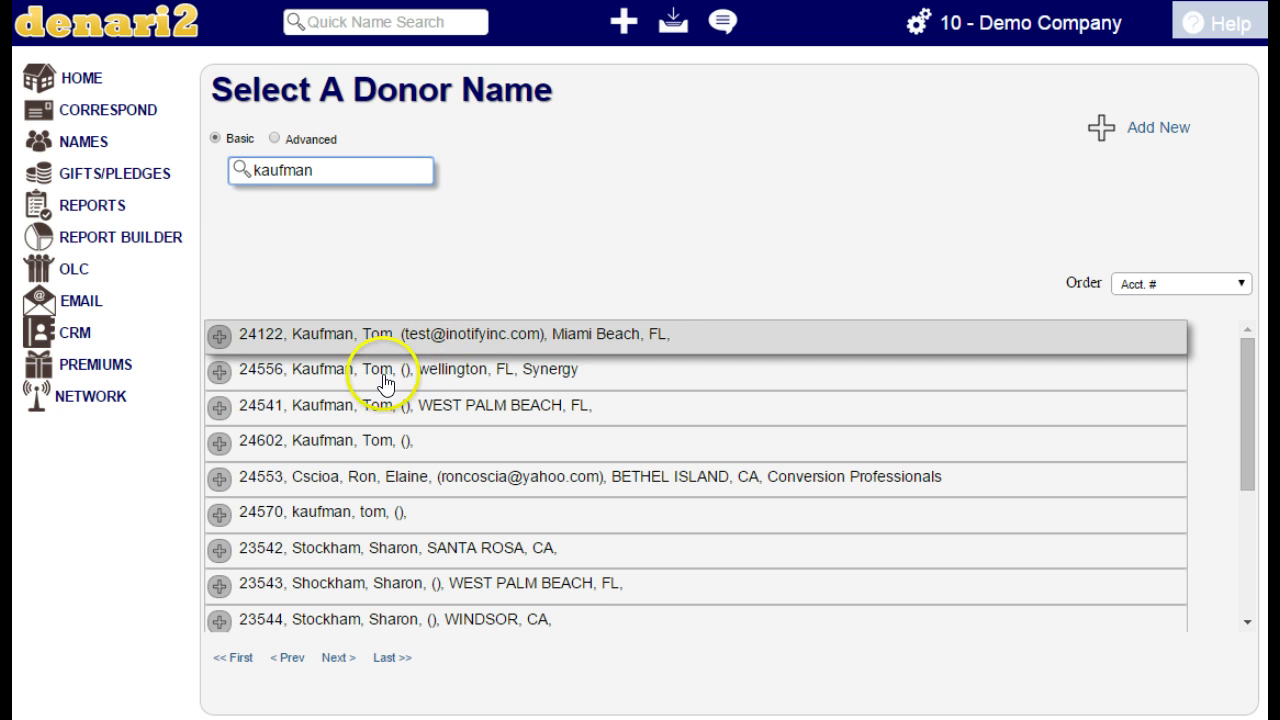
click(218, 341)
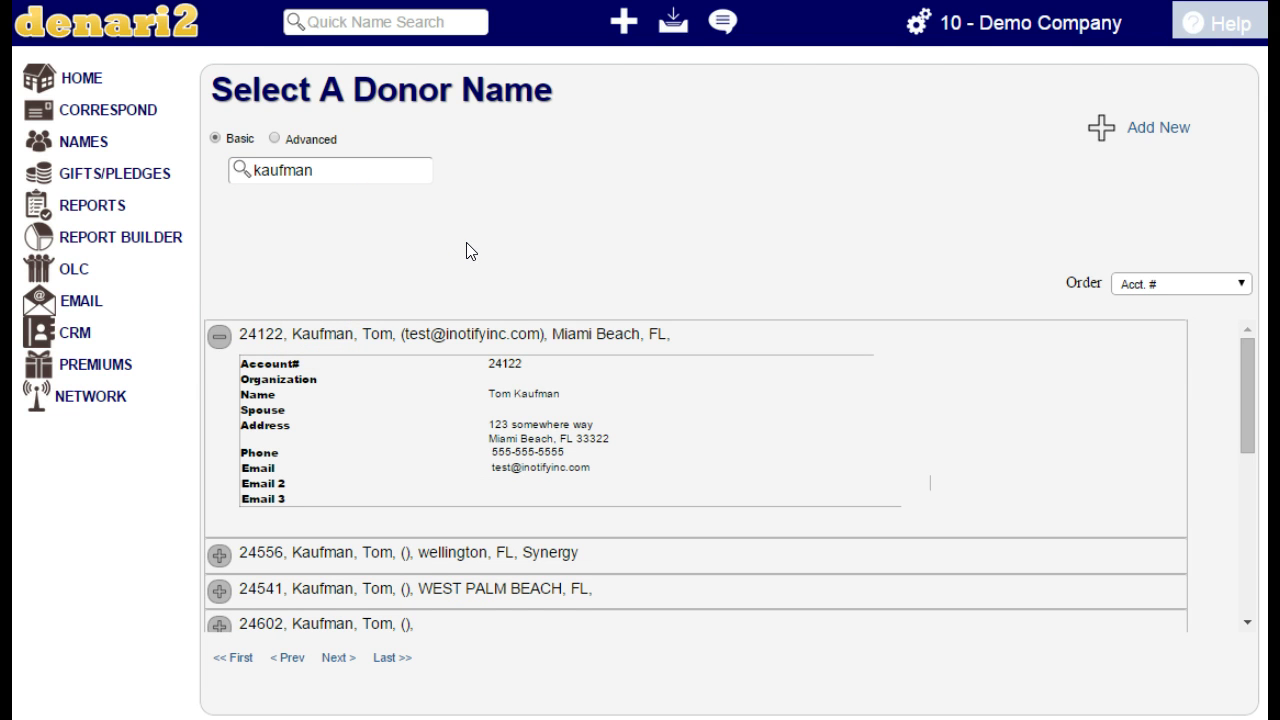
Step: Switch to the advanced donor search and choose Email as the second search field
click(273, 138)
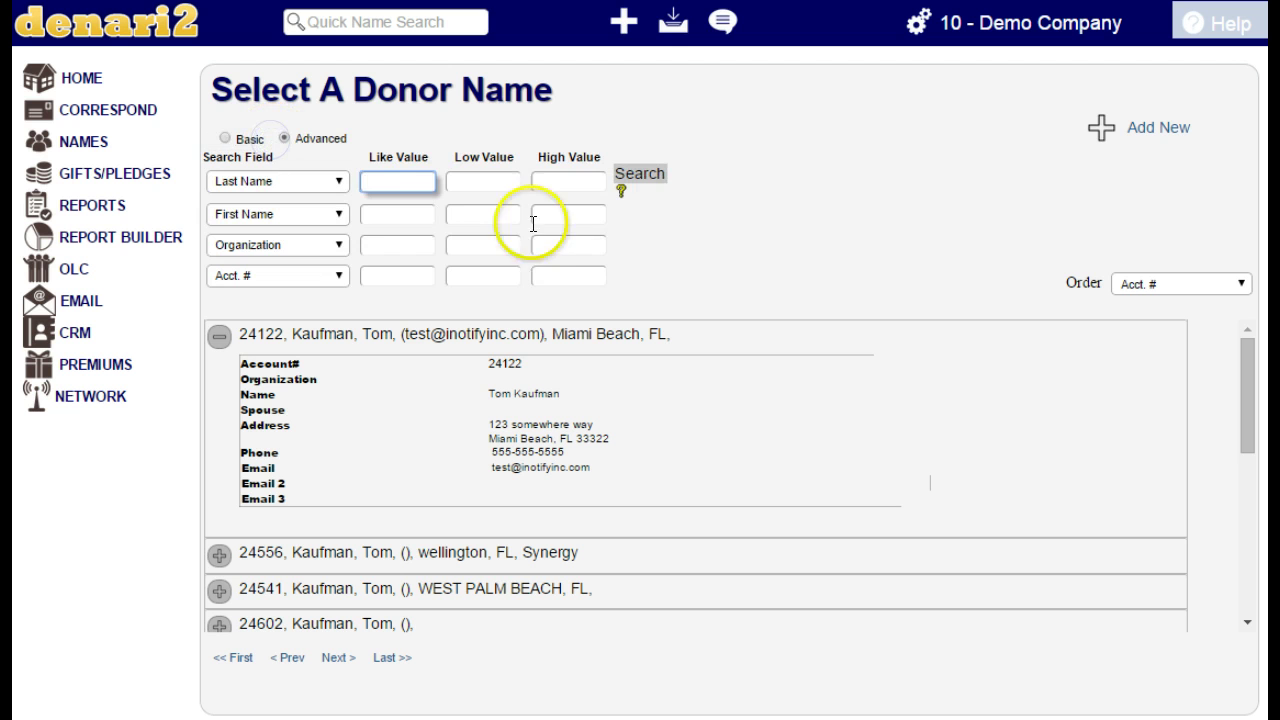
click(774, 254)
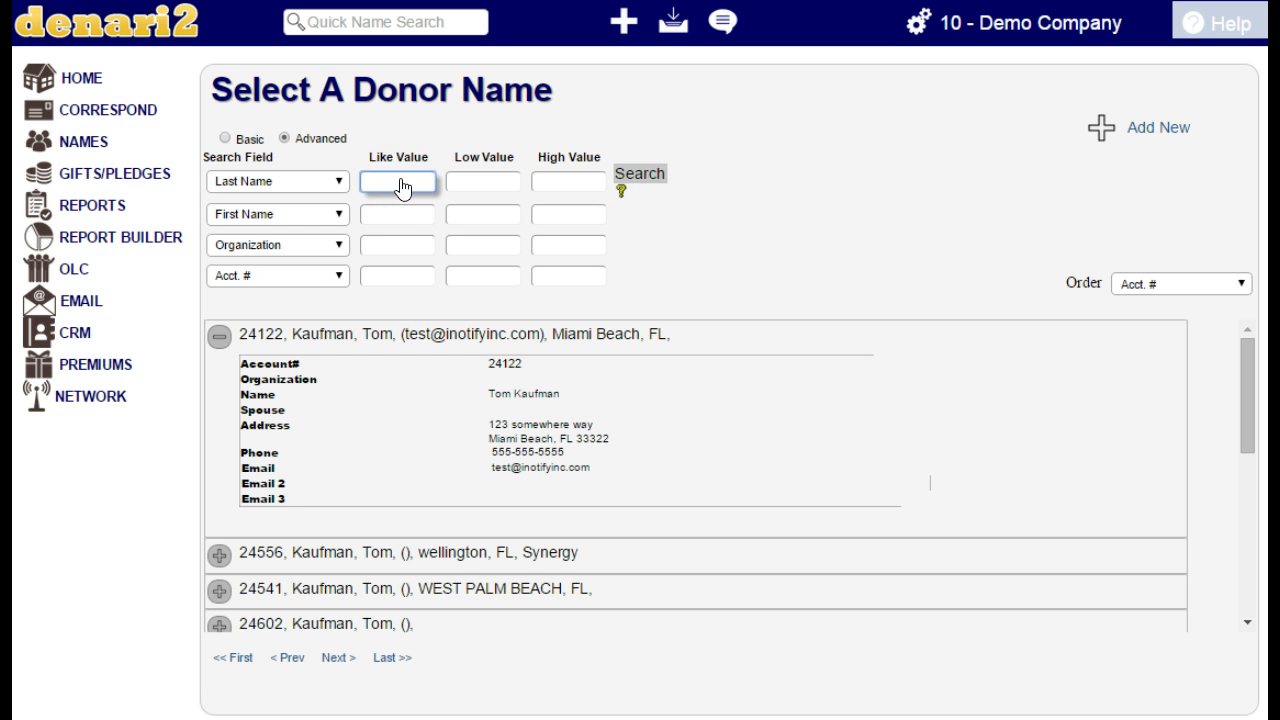
click(331, 217)
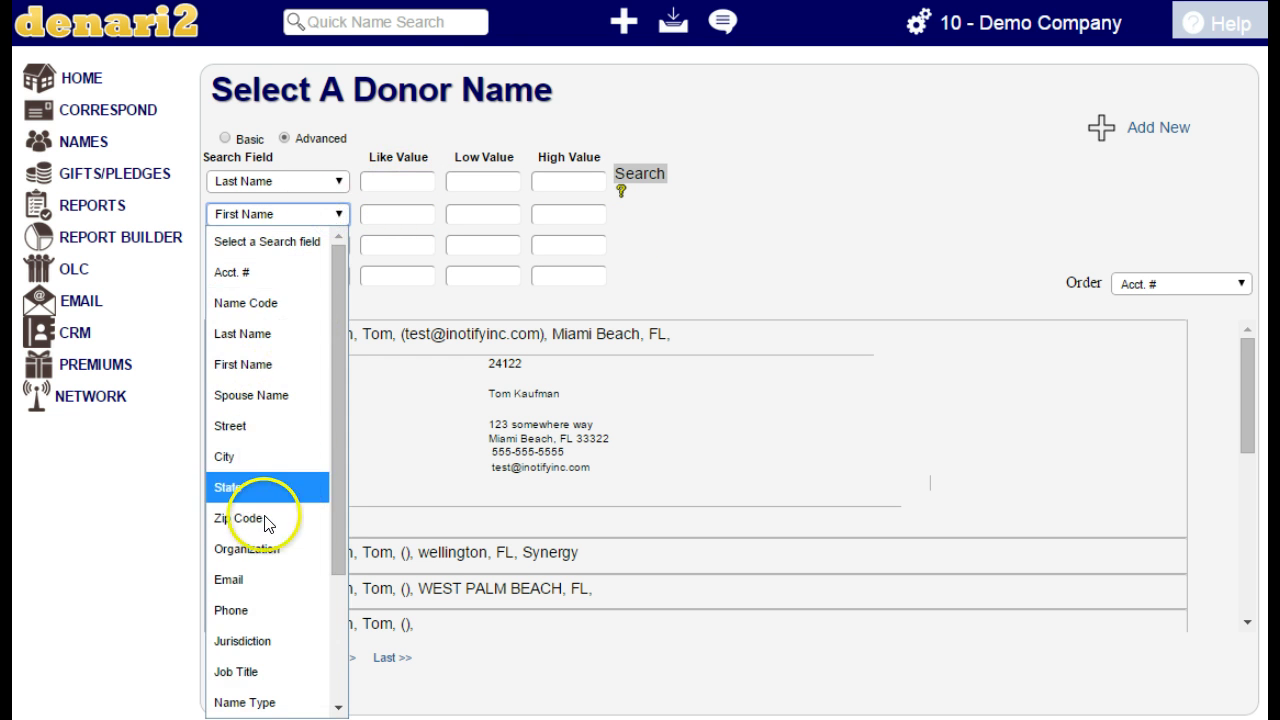
click(252, 579)
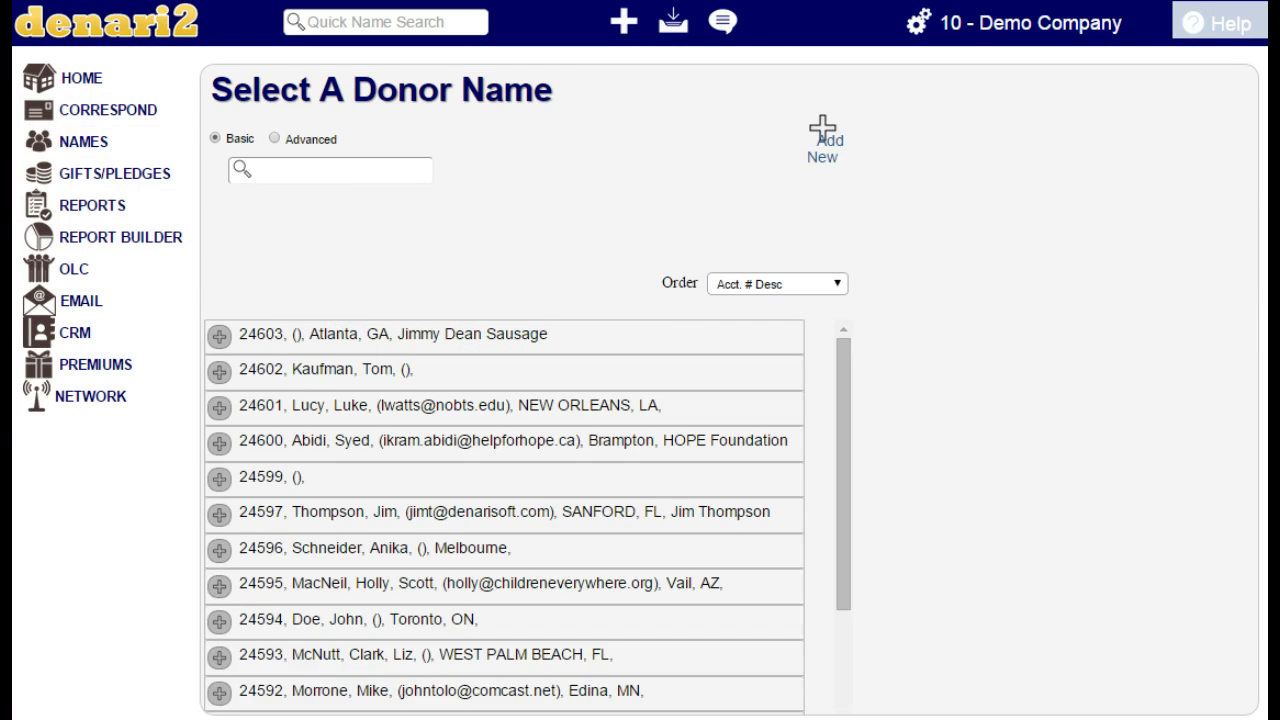
Step: Return to Name List Management and open the record of the donor in New Orleans, LA
text(kaufman)
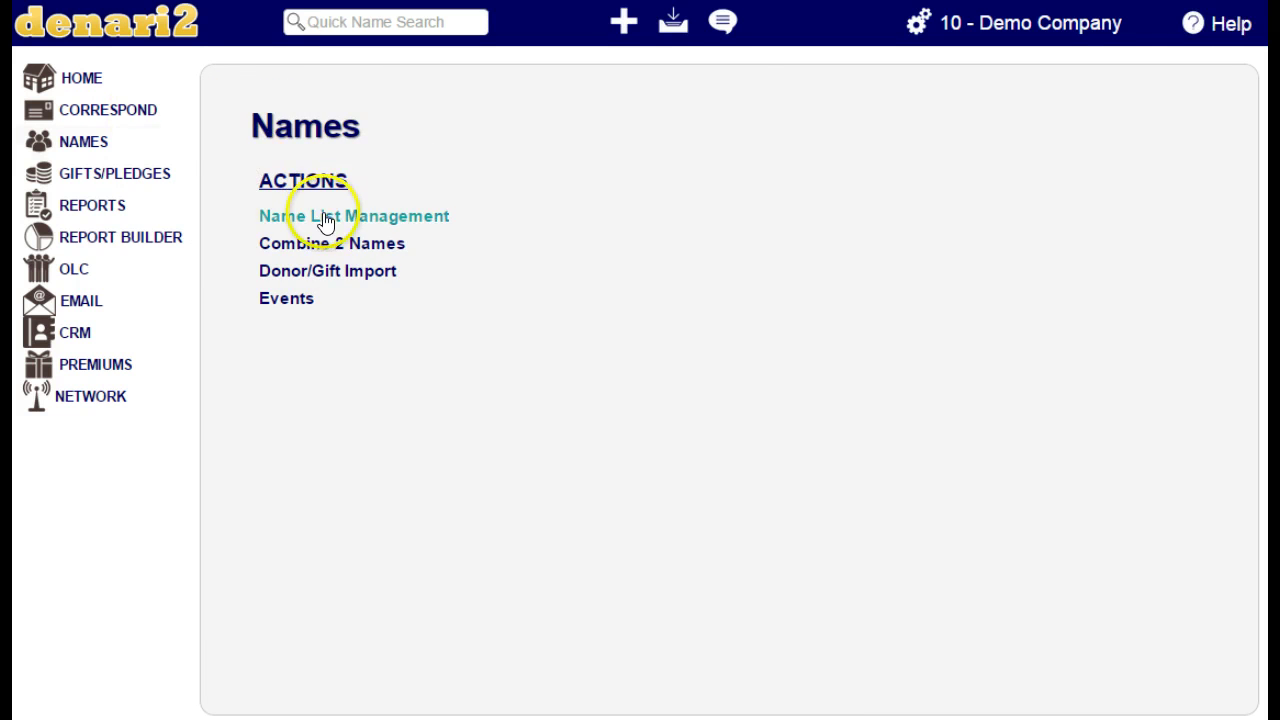
click(323, 213)
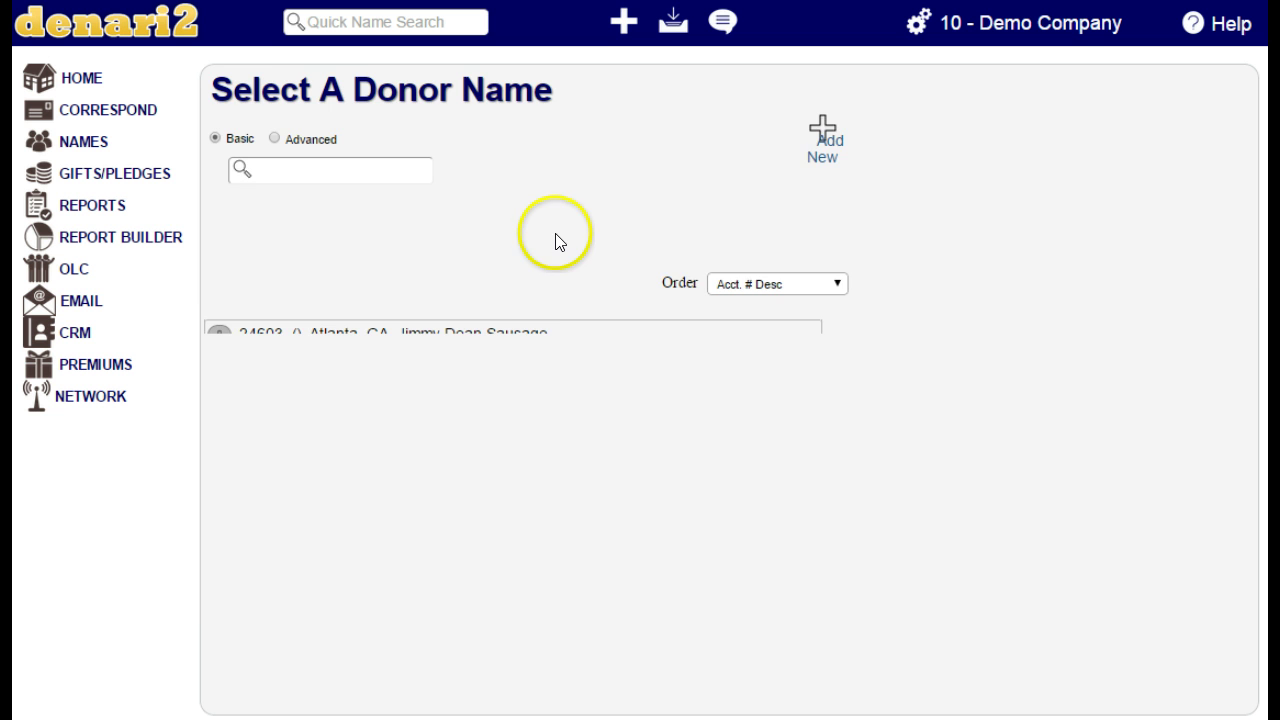
click(466, 405)
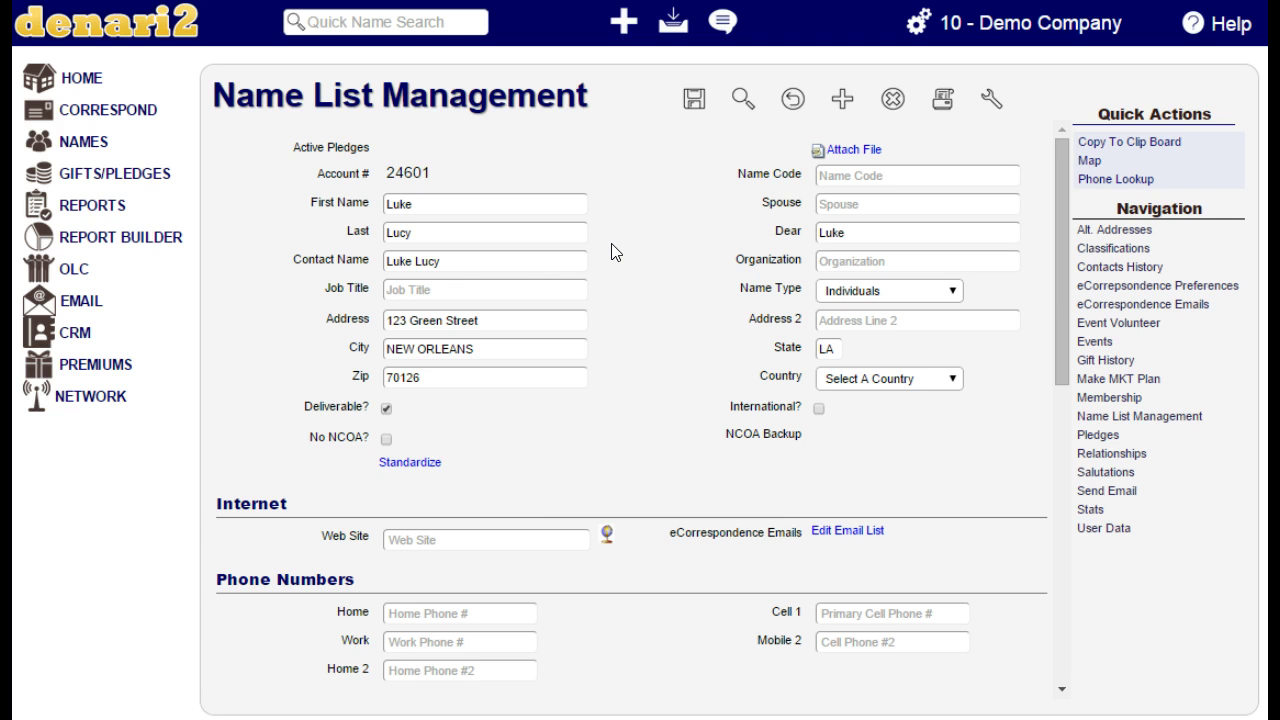
click(625, 247)
click(630, 238)
click(655, 240)
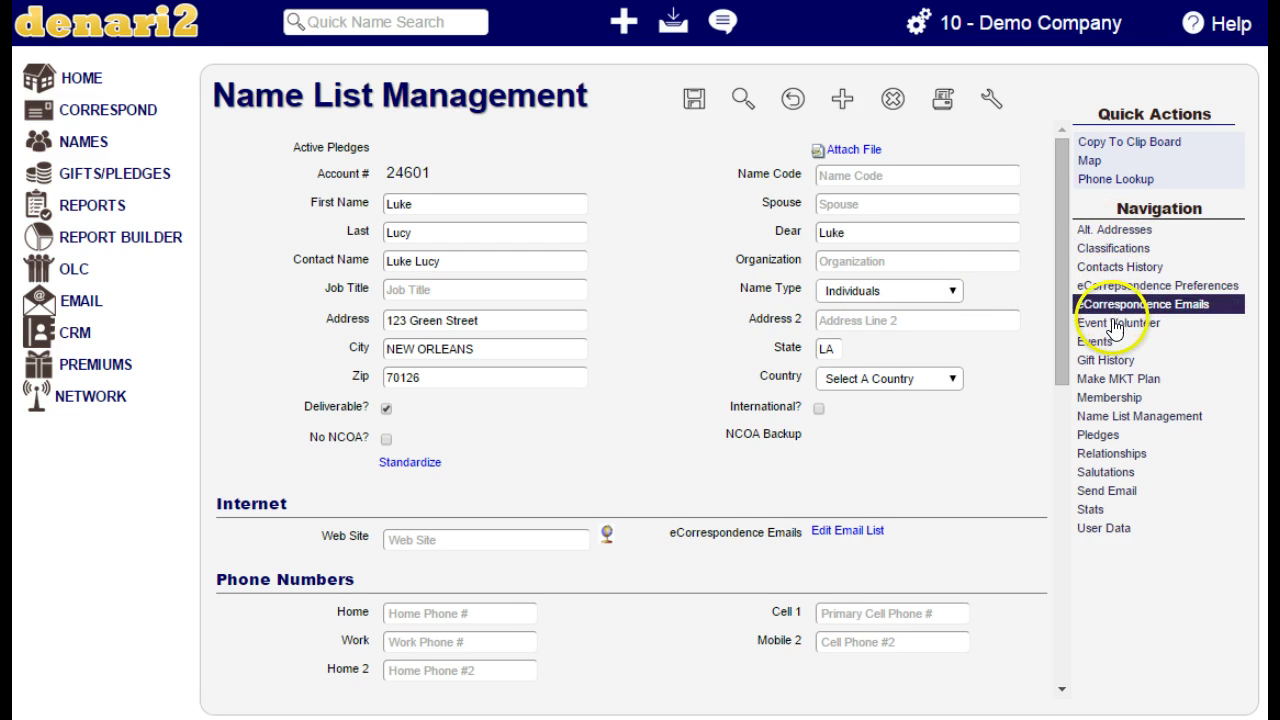
click(1116, 256)
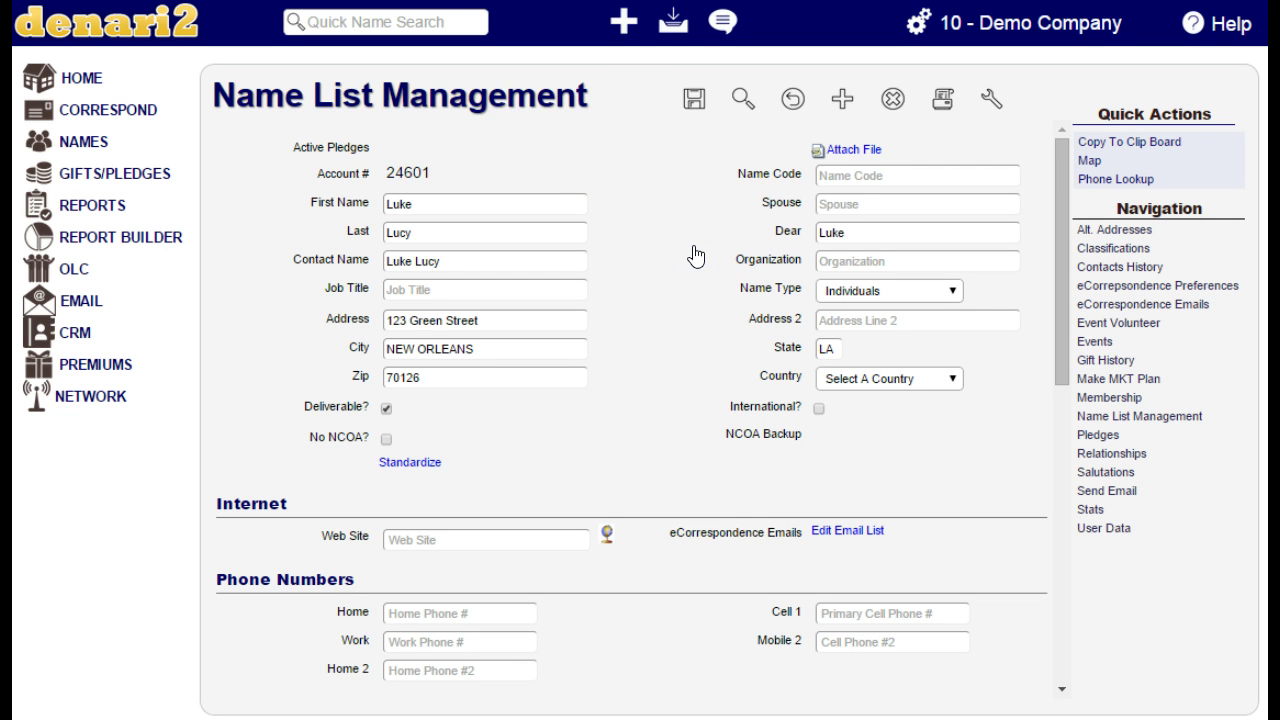
Step: Examine the donor record's Organization, Contact Name, Dear and Spouse fields
click(846, 268)
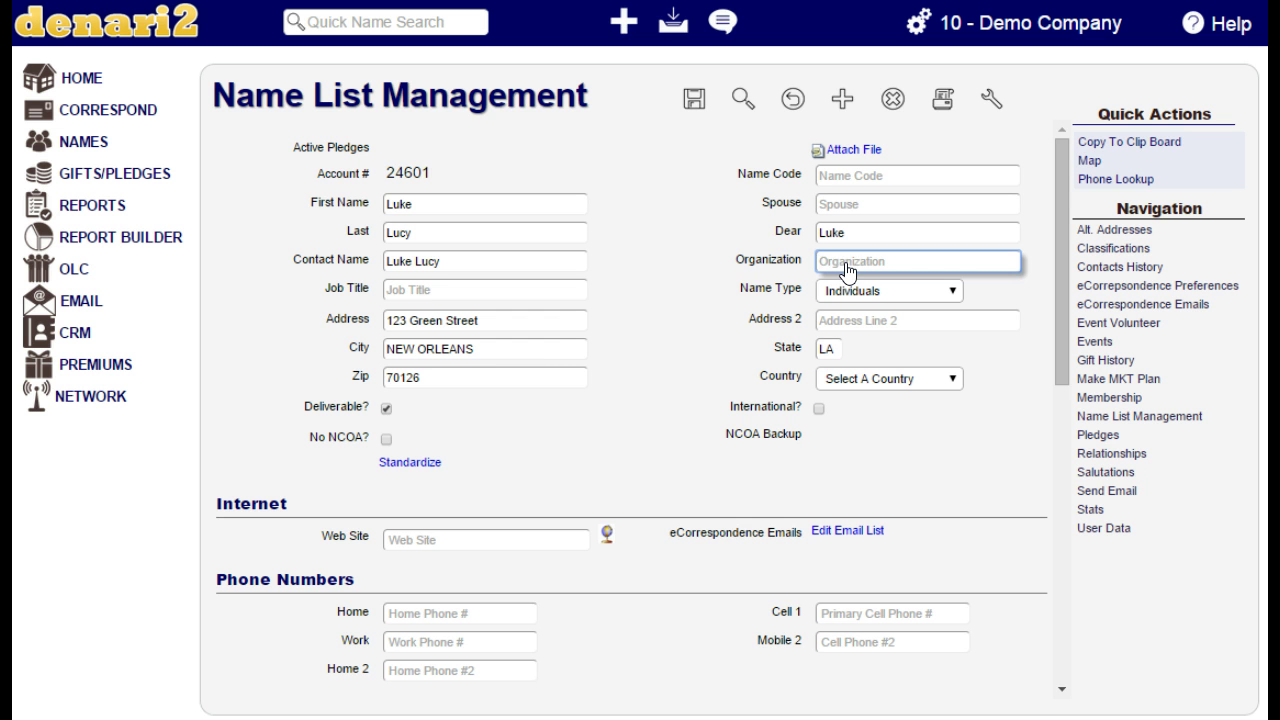
triple_click(505, 268)
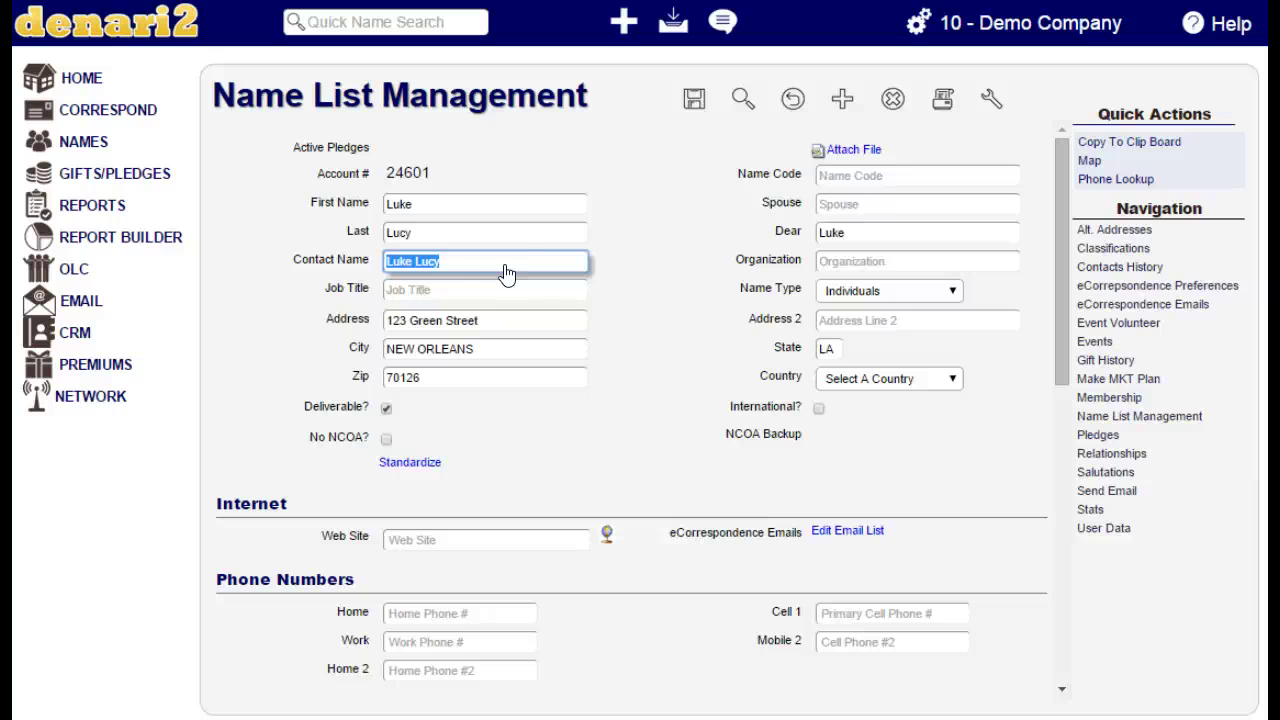
click(497, 275)
click(838, 238)
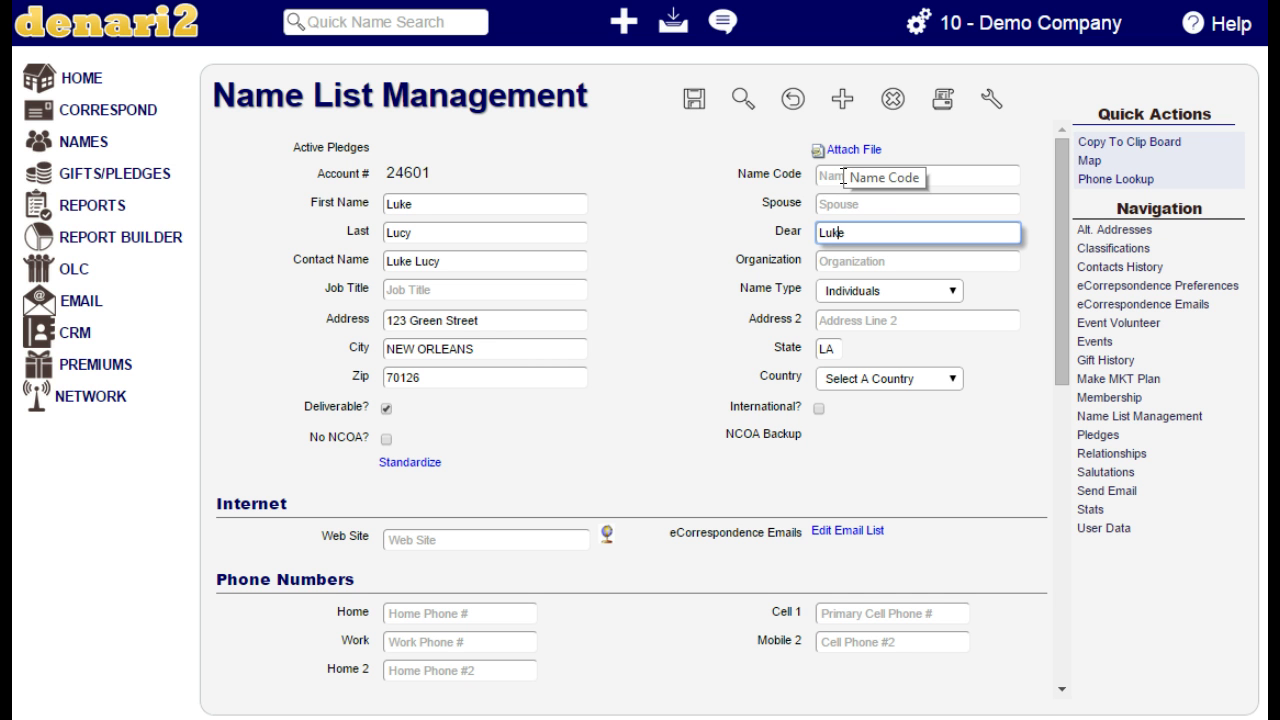
click(842, 199)
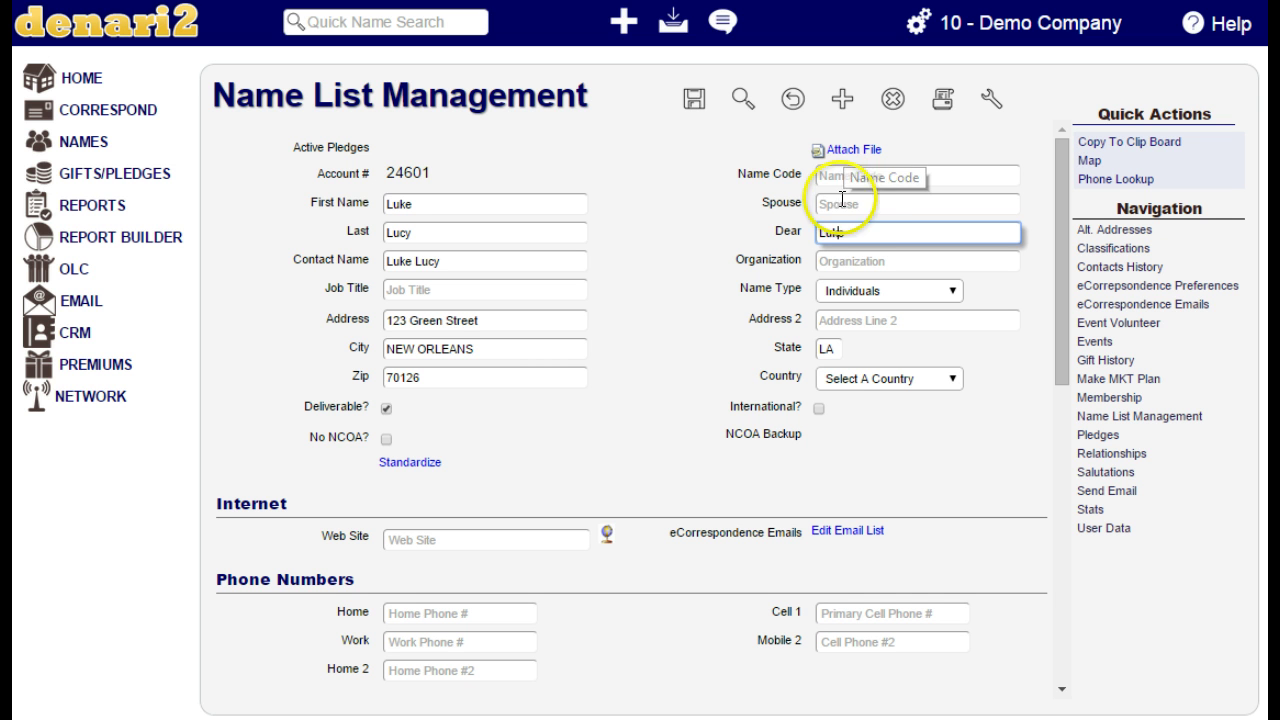
Step: Check the record's country choices and view the blank new-entry form in the Countries codes
click(832, 383)
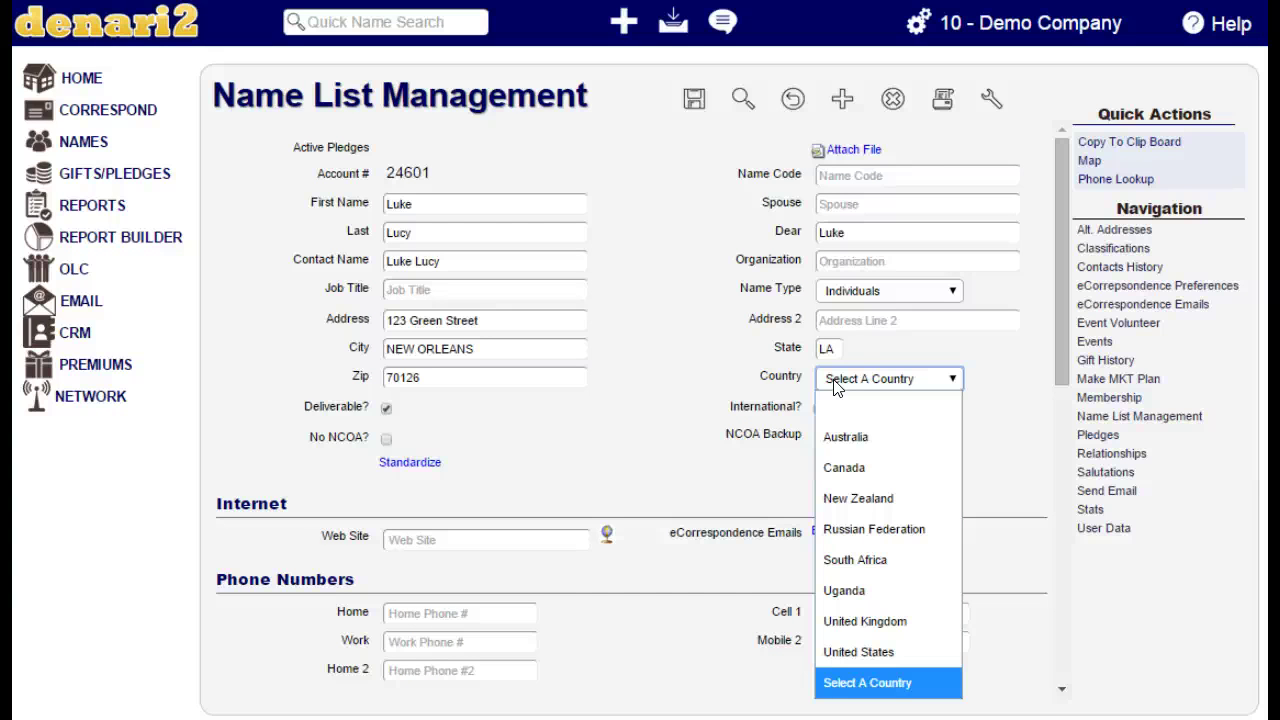
click(625, 21)
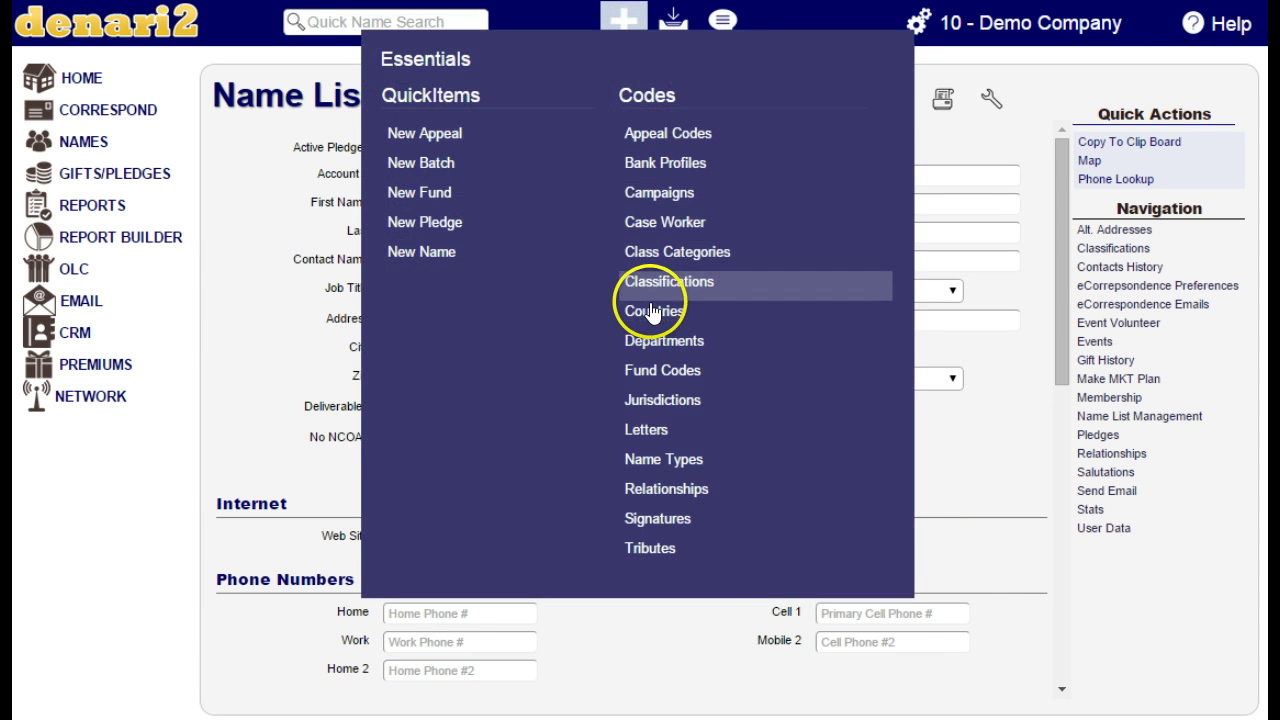
click(652, 311)
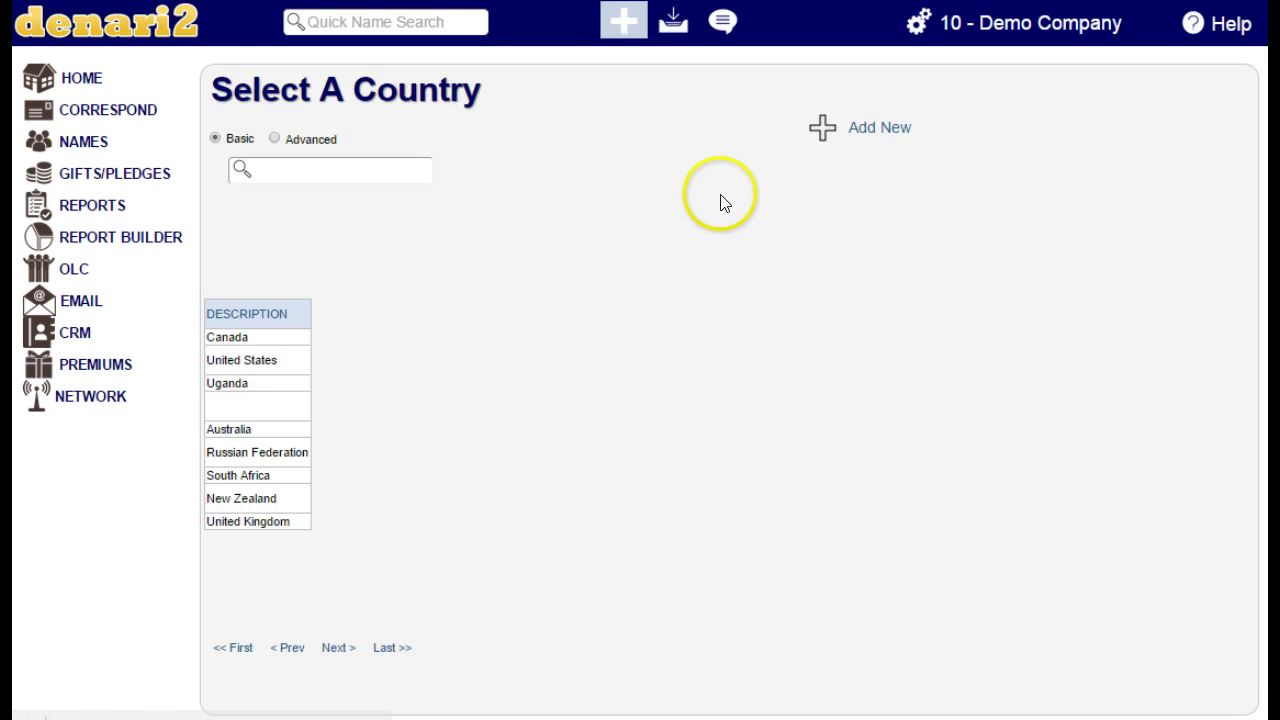
click(823, 133)
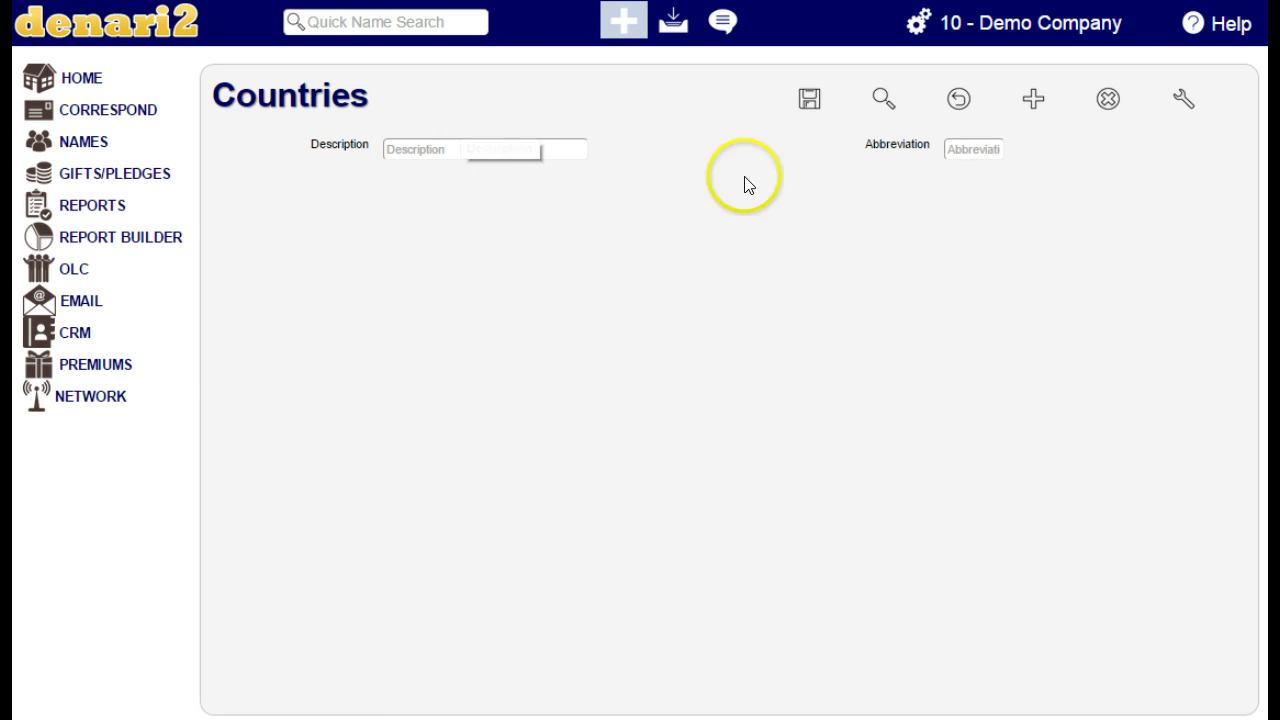
click(961, 156)
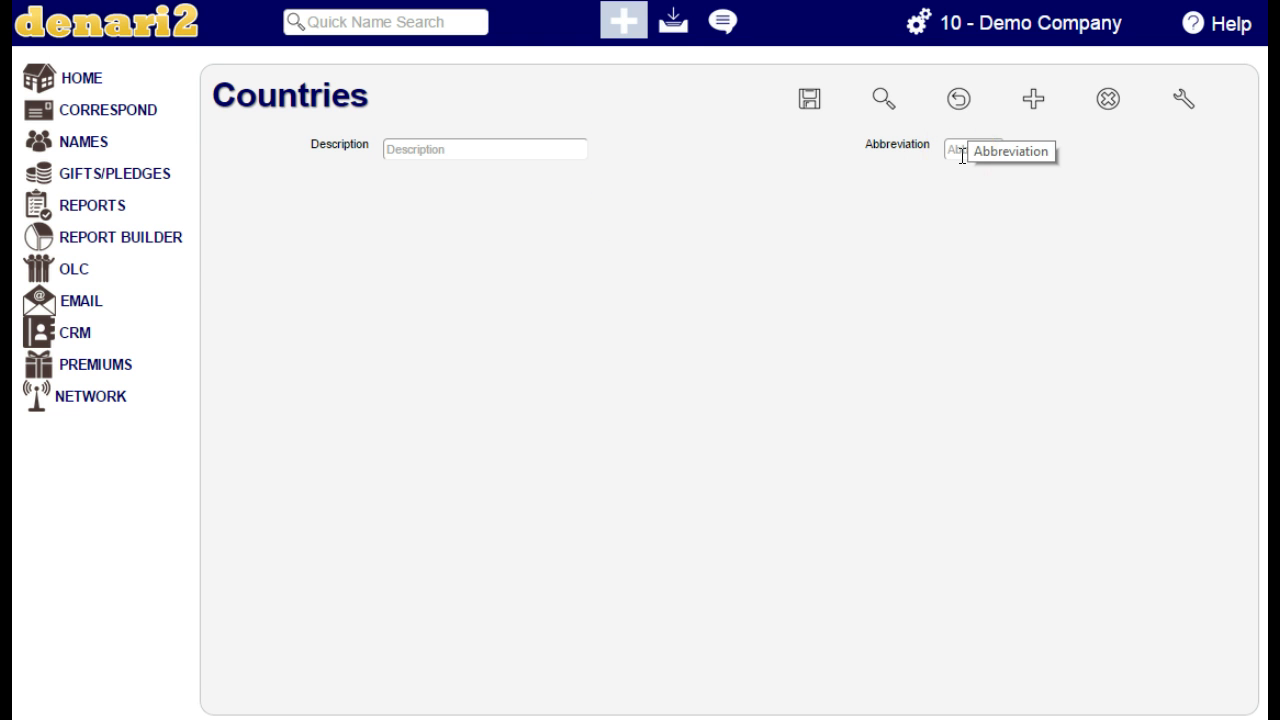
click(928, 178)
click(22, 40)
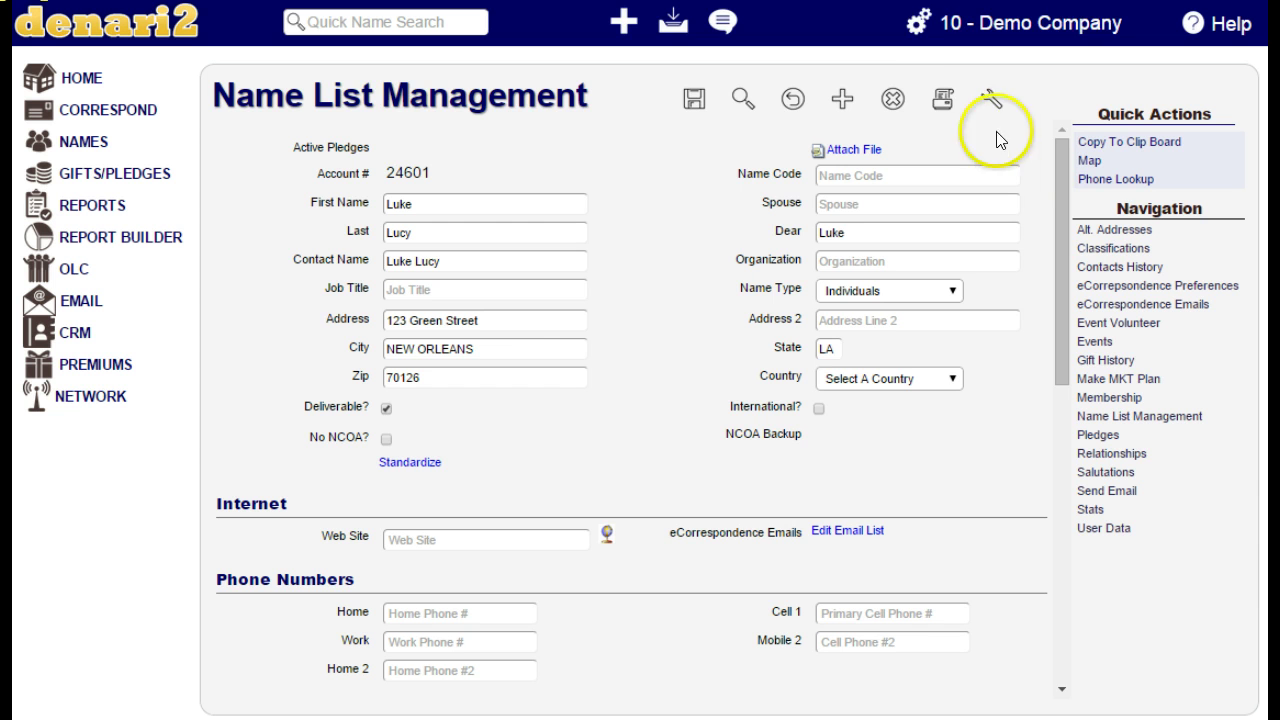
Step: Examine the company's account options, including NCOA Service and Preferences, and return to the donor record
click(929, 35)
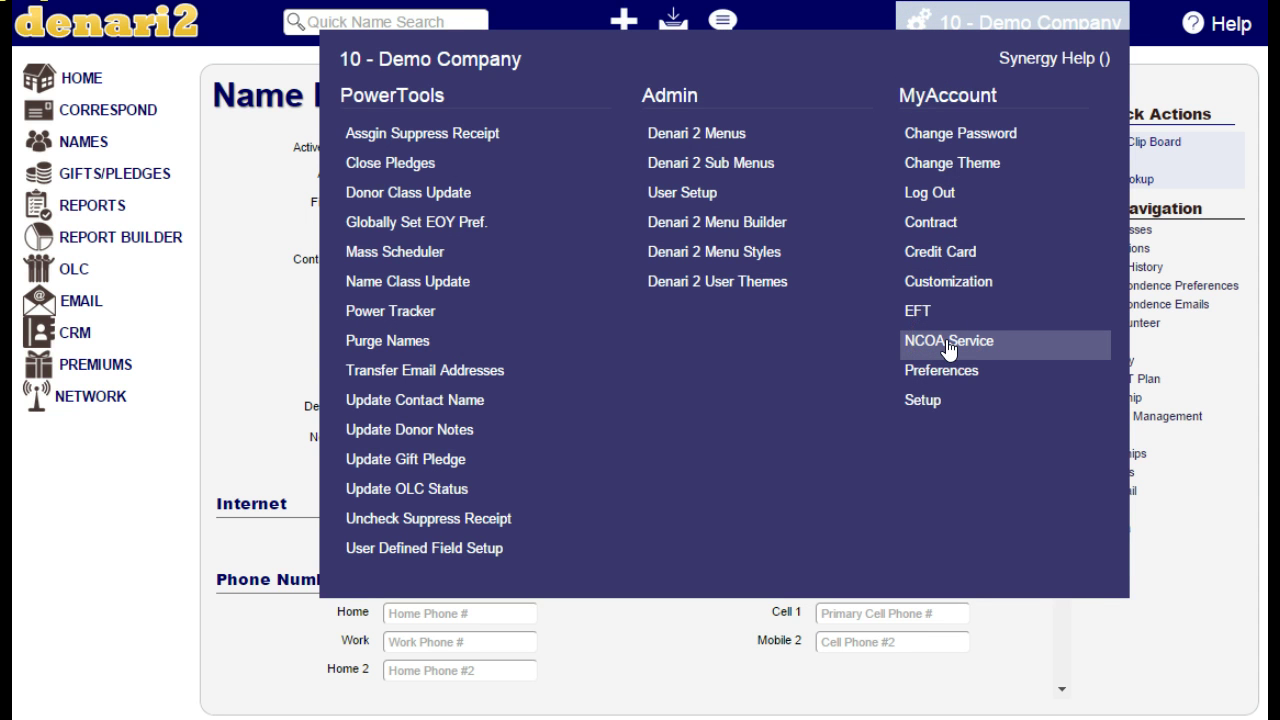
click(1174, 562)
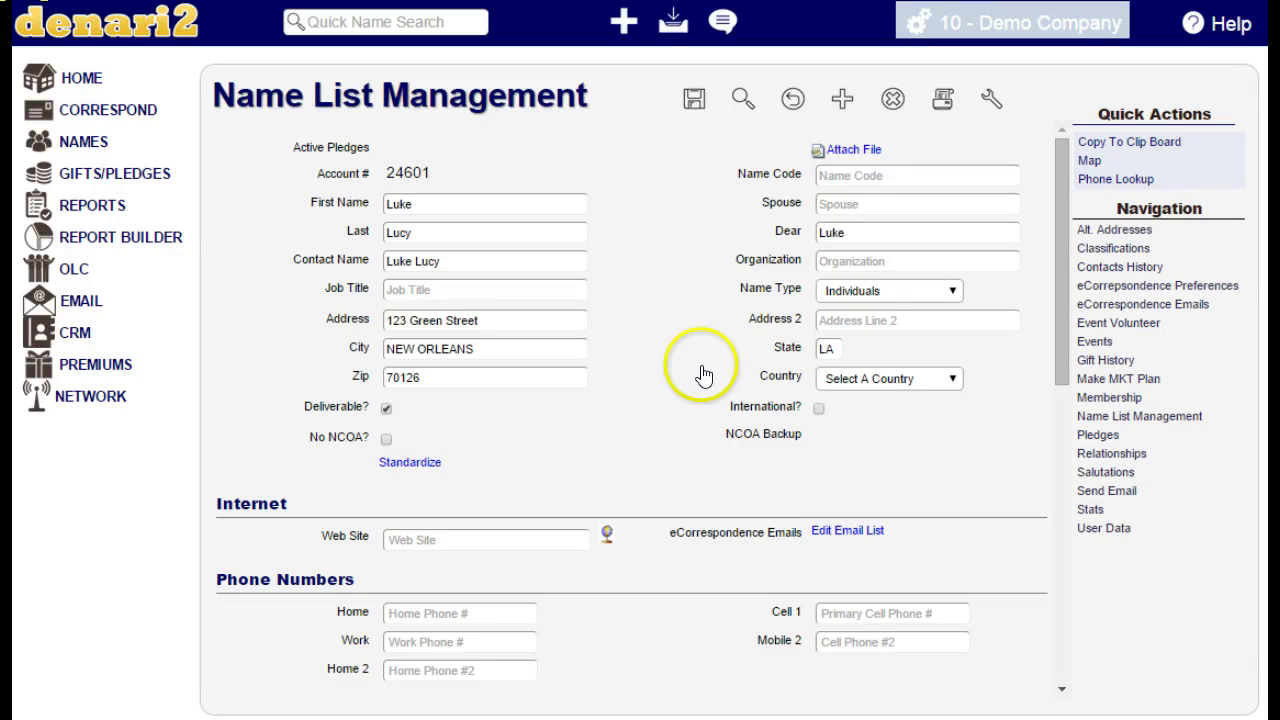
click(922, 28)
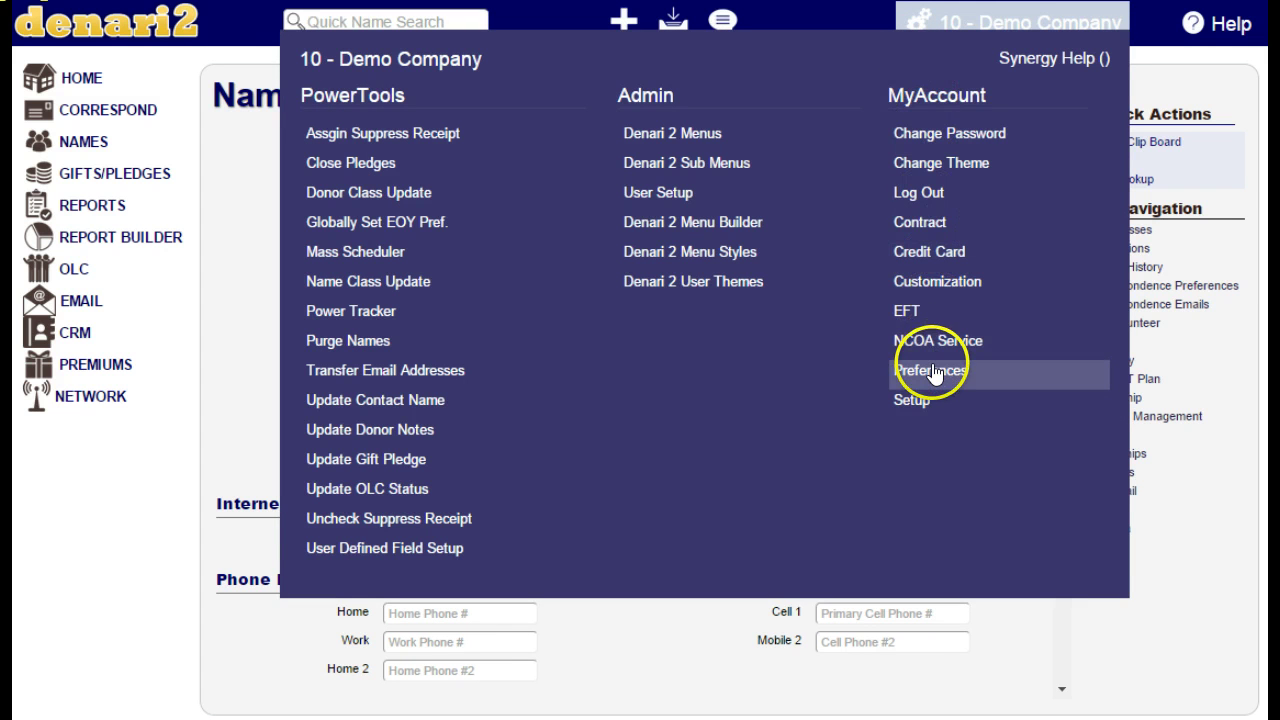
click(932, 373)
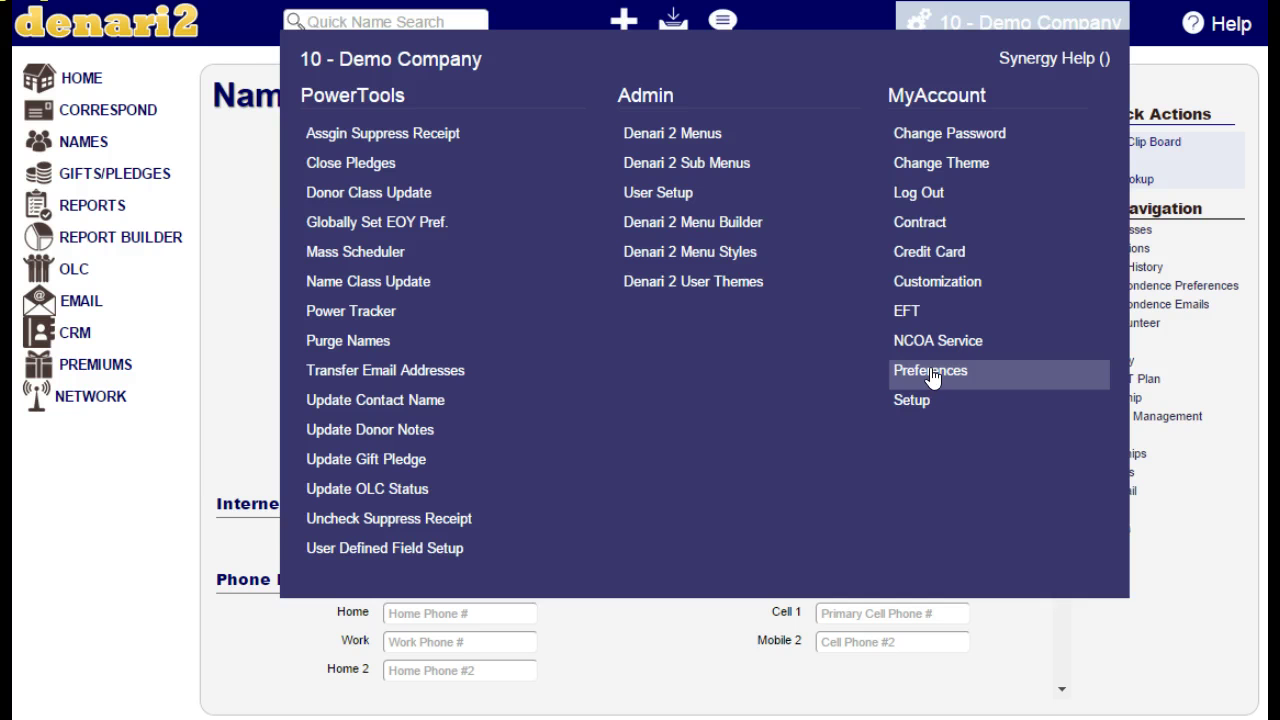
click(1200, 100)
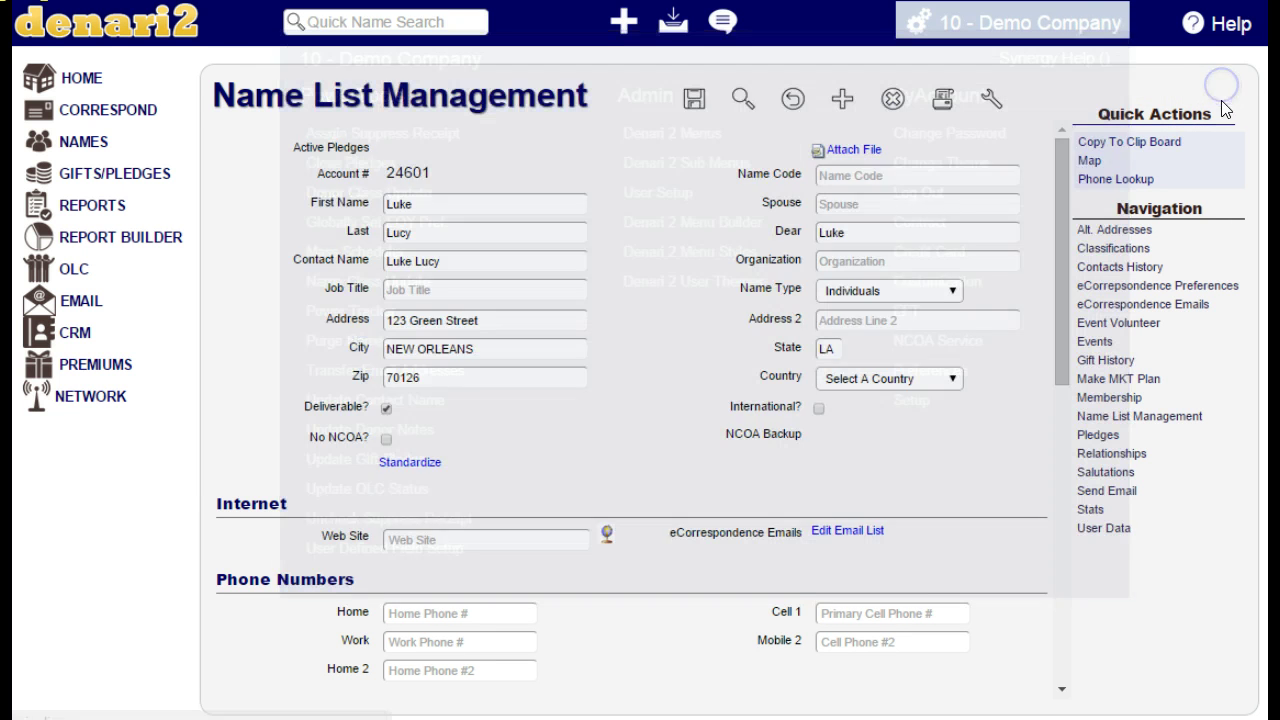
Step: Copy the donor's details to the clipboard
click(1088, 146)
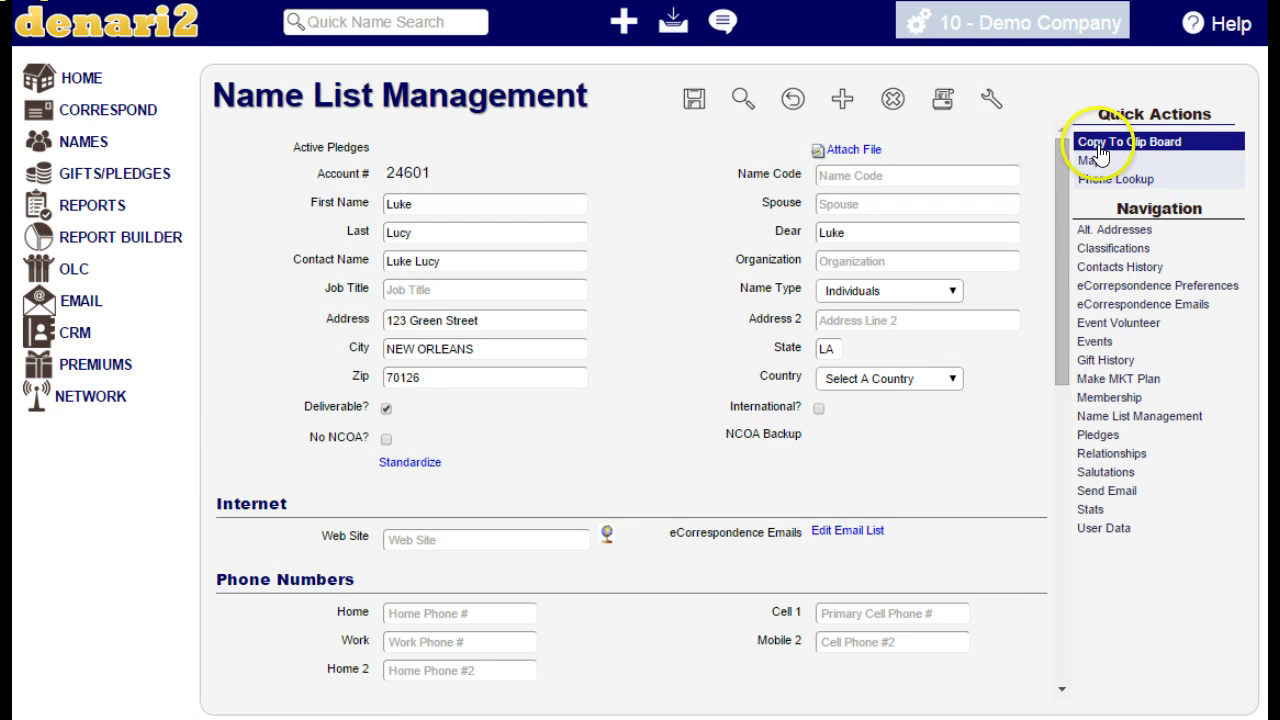
click(1100, 150)
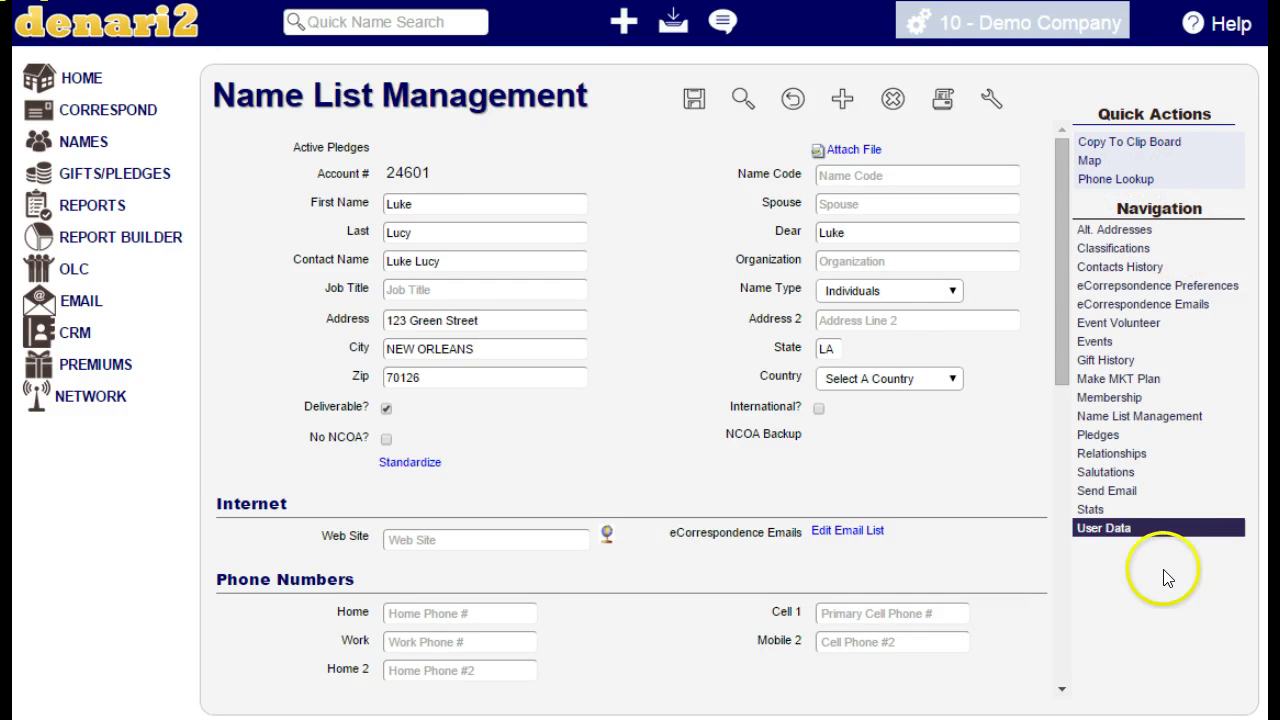
Step: Review the donor record's lower sections and activate the Appeal Code field under Development Management
scroll(962, 451, down, 4)
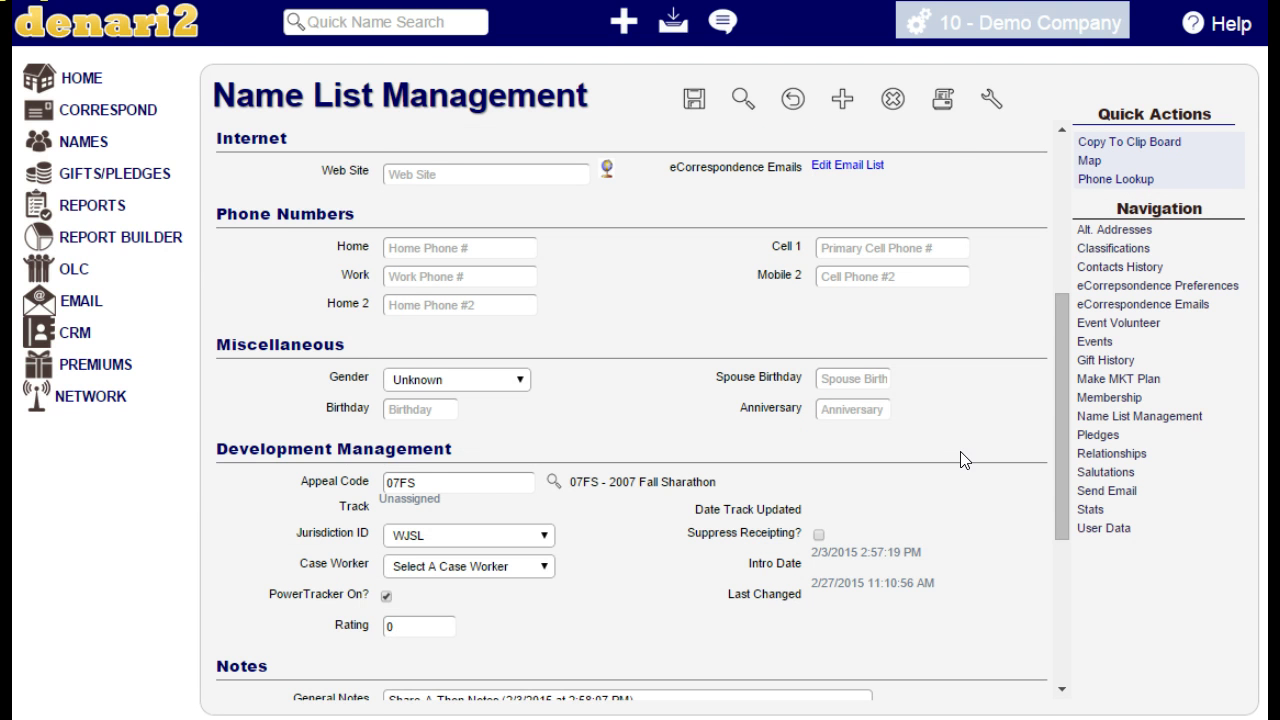
scroll(893, 338, up, 2)
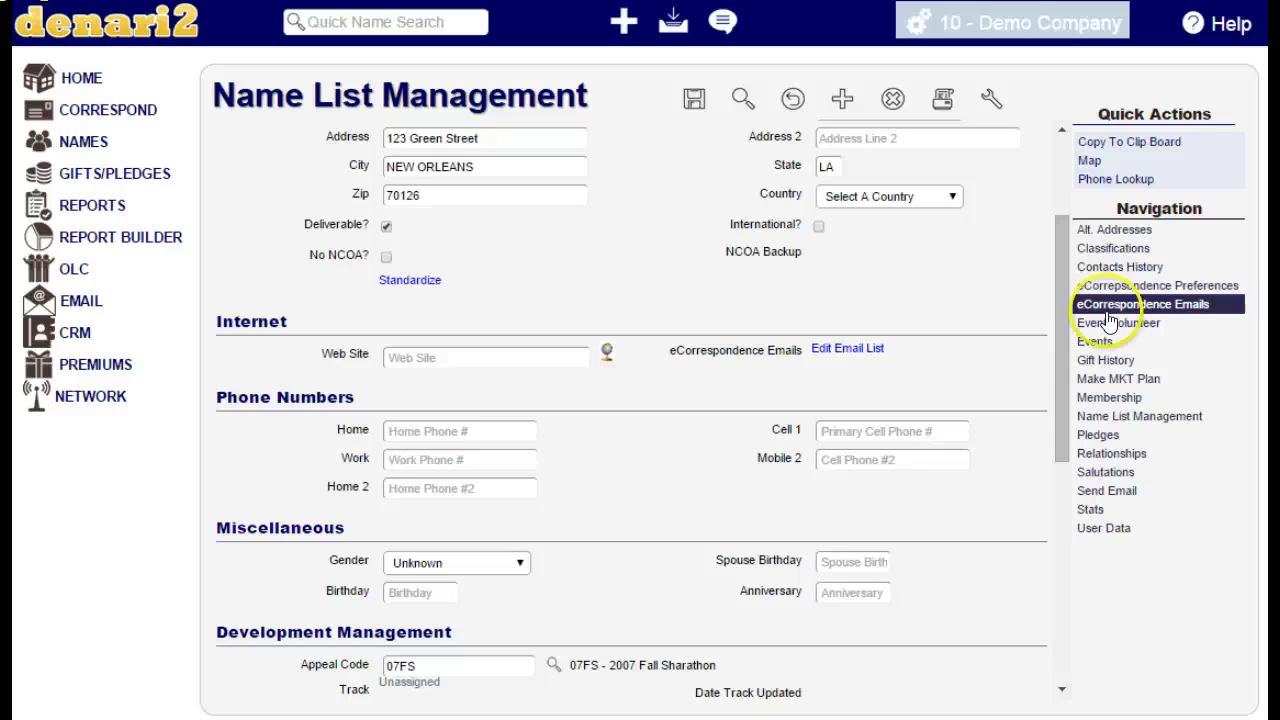
scroll(891, 444, down, 4)
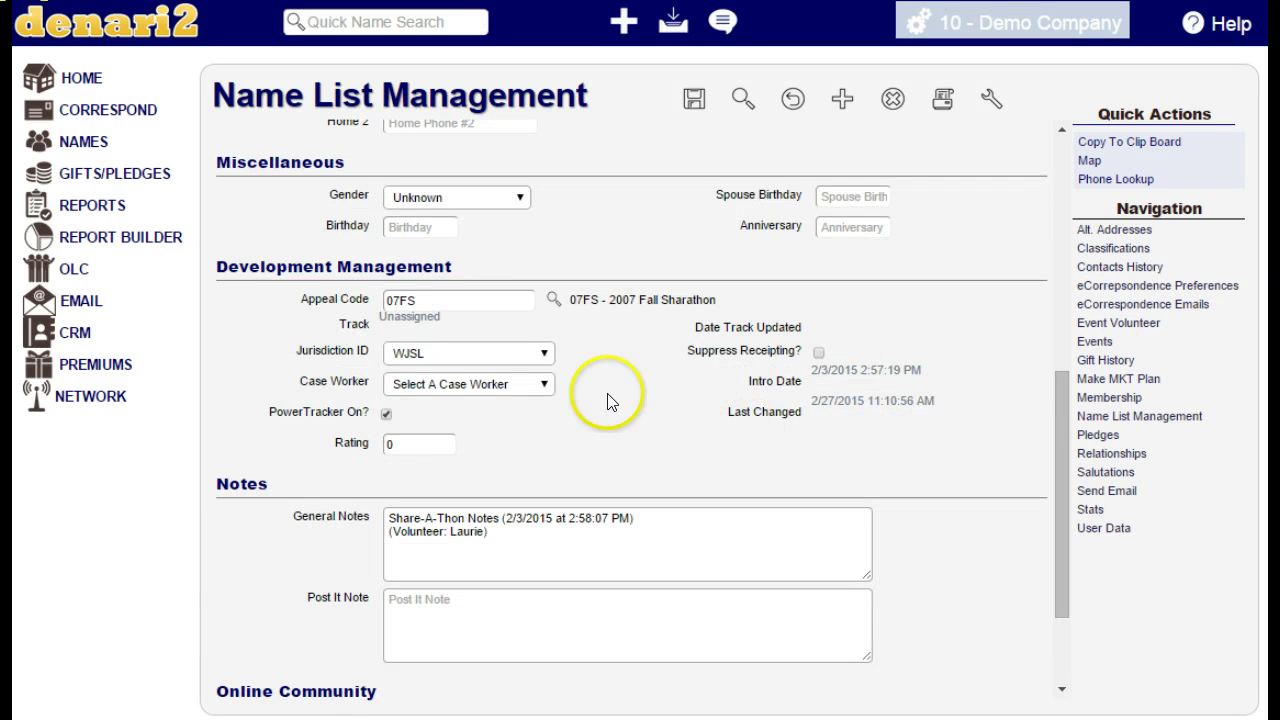
click(440, 300)
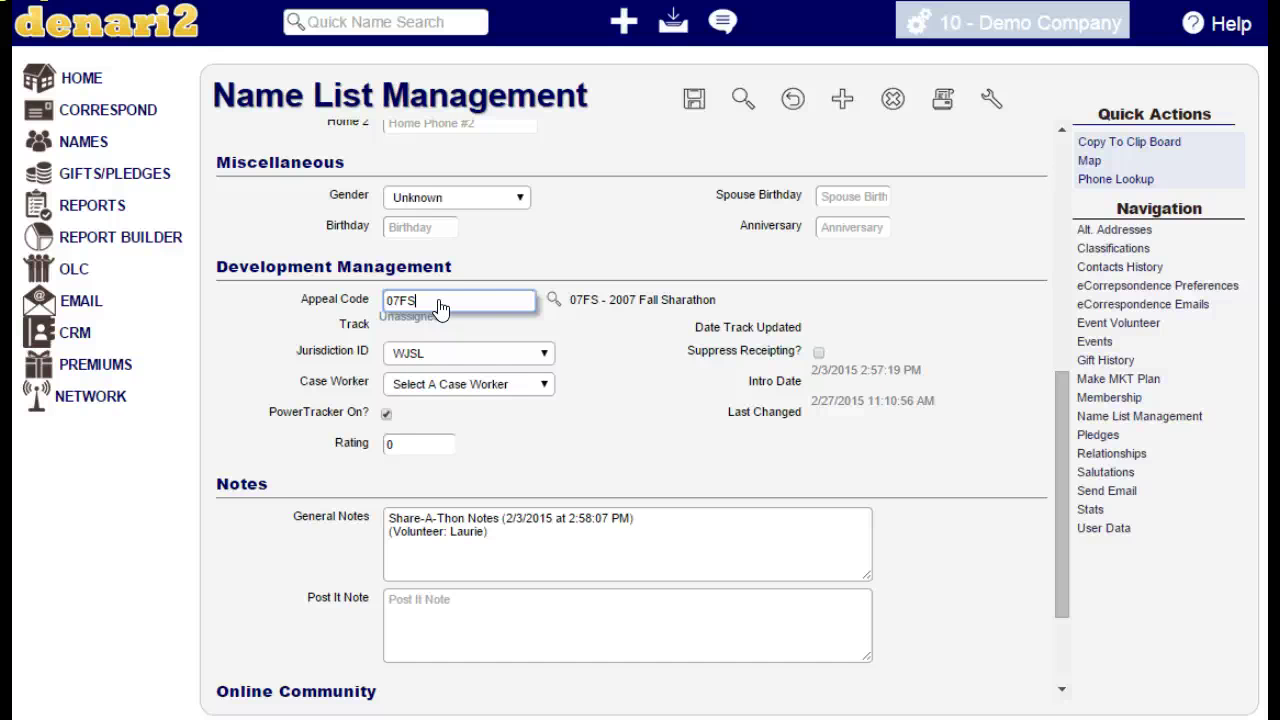
Step: Look over the company's PowerTools, Admin and MyAccount options, including Preferences, and close the overview
click(935, 35)
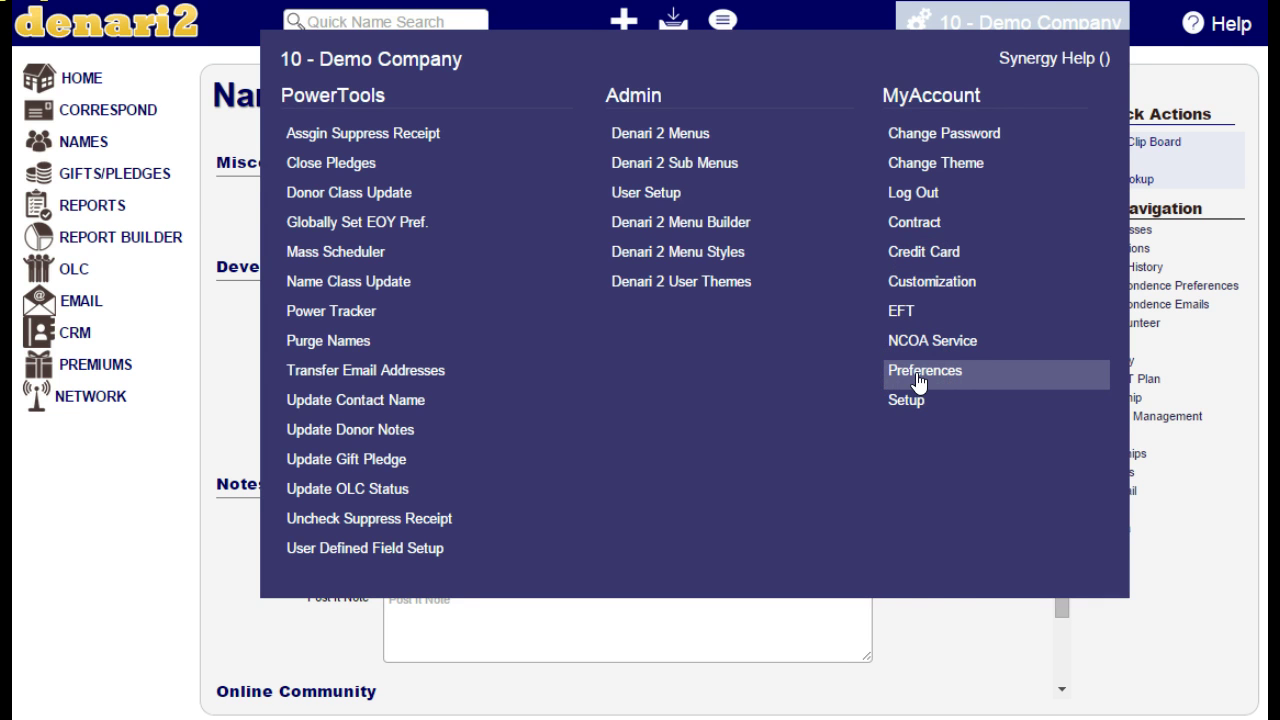
click(921, 624)
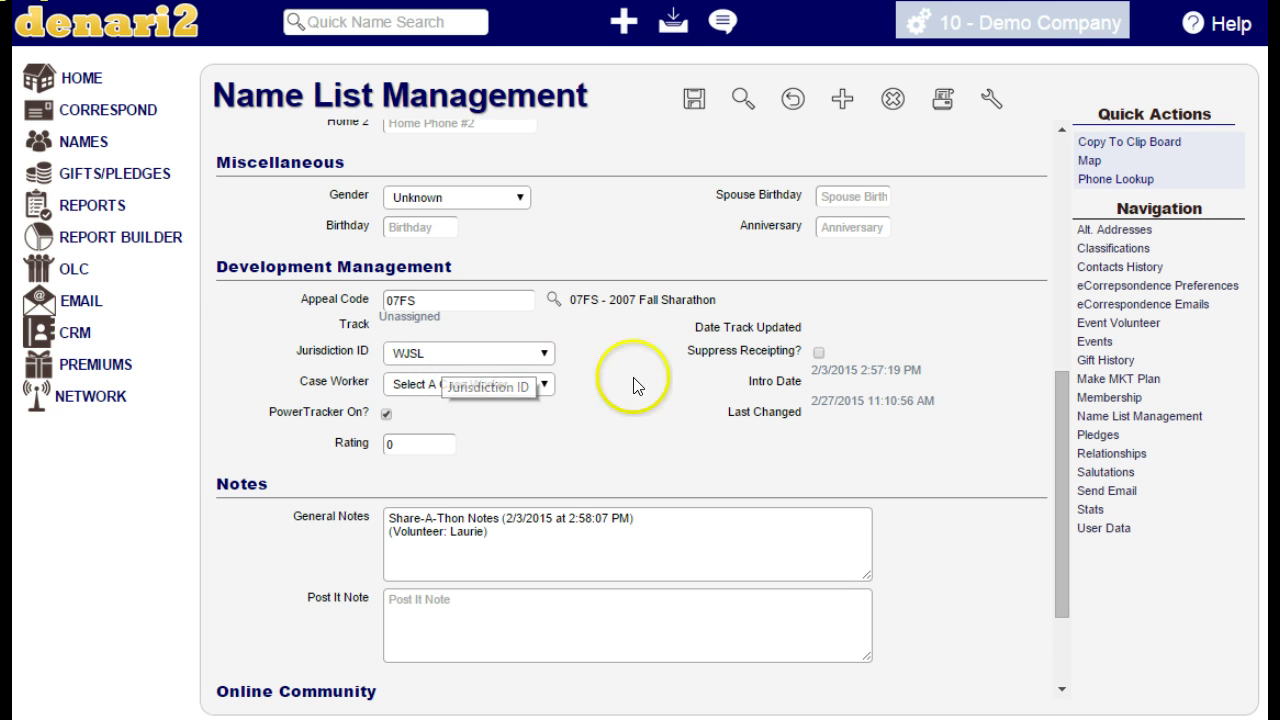
Step: Turn the donor's Suppress Receipting option on and off again, and activate the Rating field
click(817, 356)
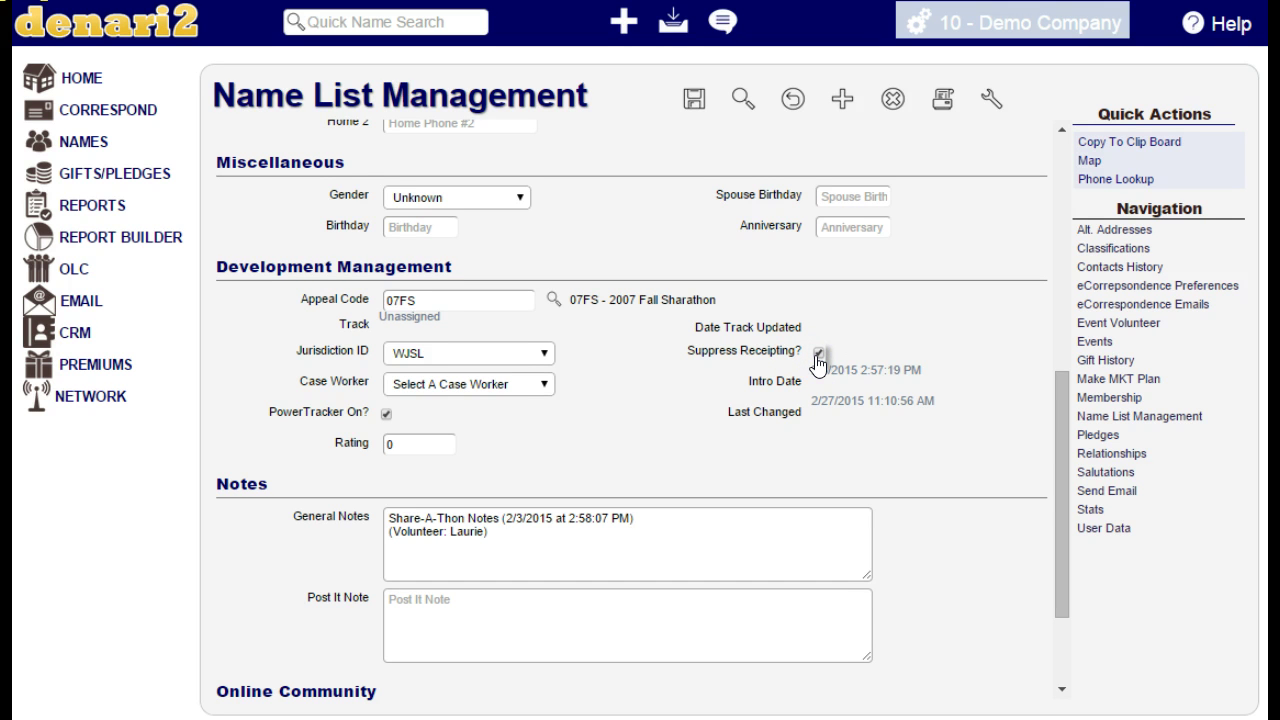
click(818, 358)
click(440, 444)
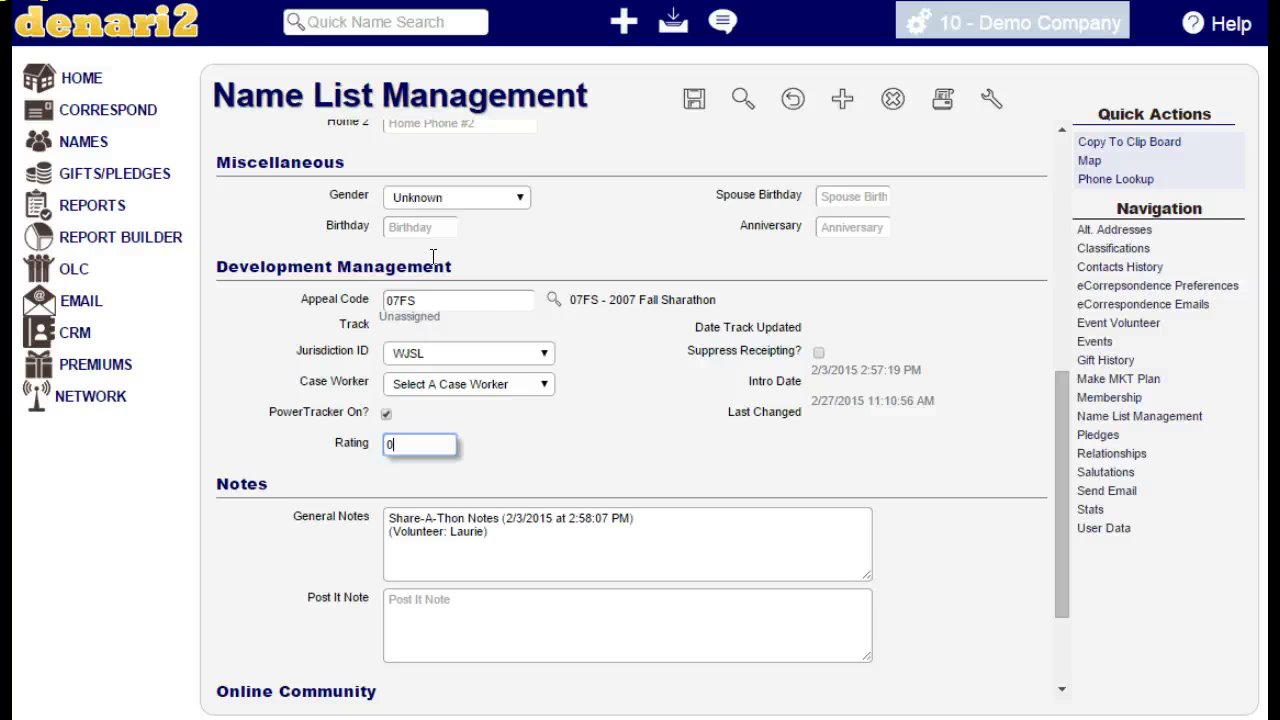
Step: Review the donor's Post It Note field and Online Community section, and activate the User Name field
click(409, 622)
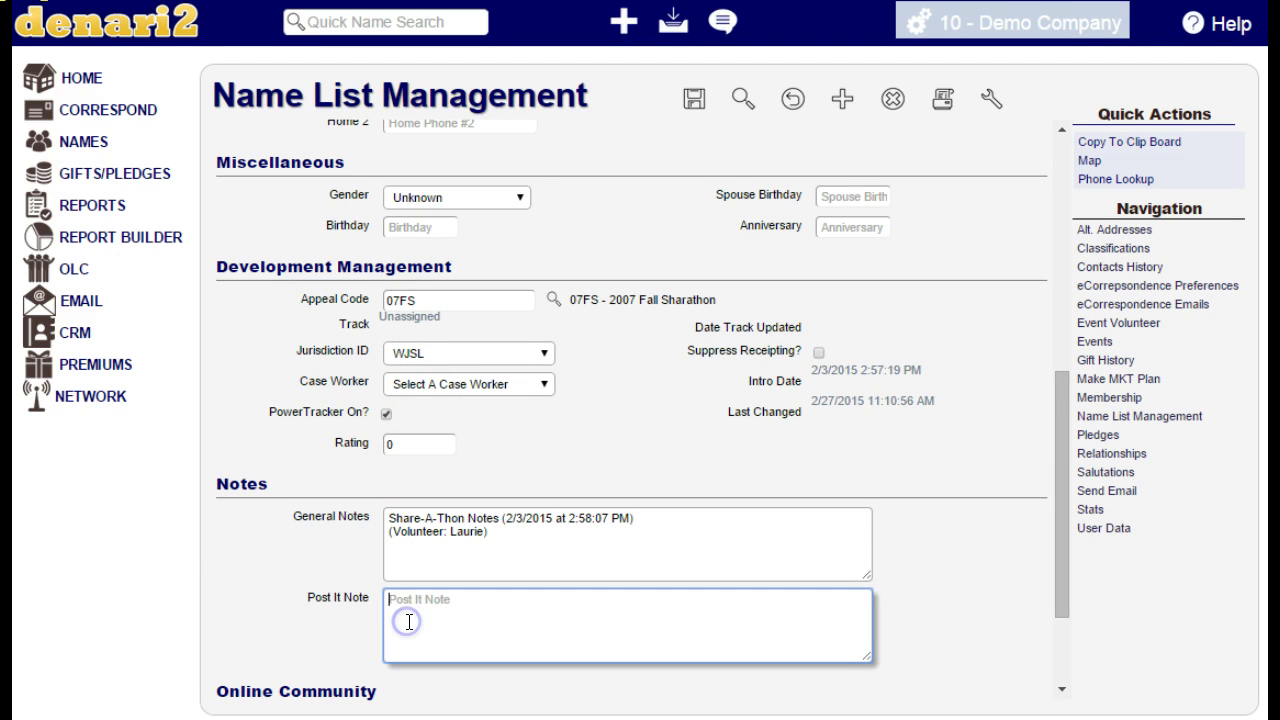
click(416, 616)
scroll(918, 592, down, 3)
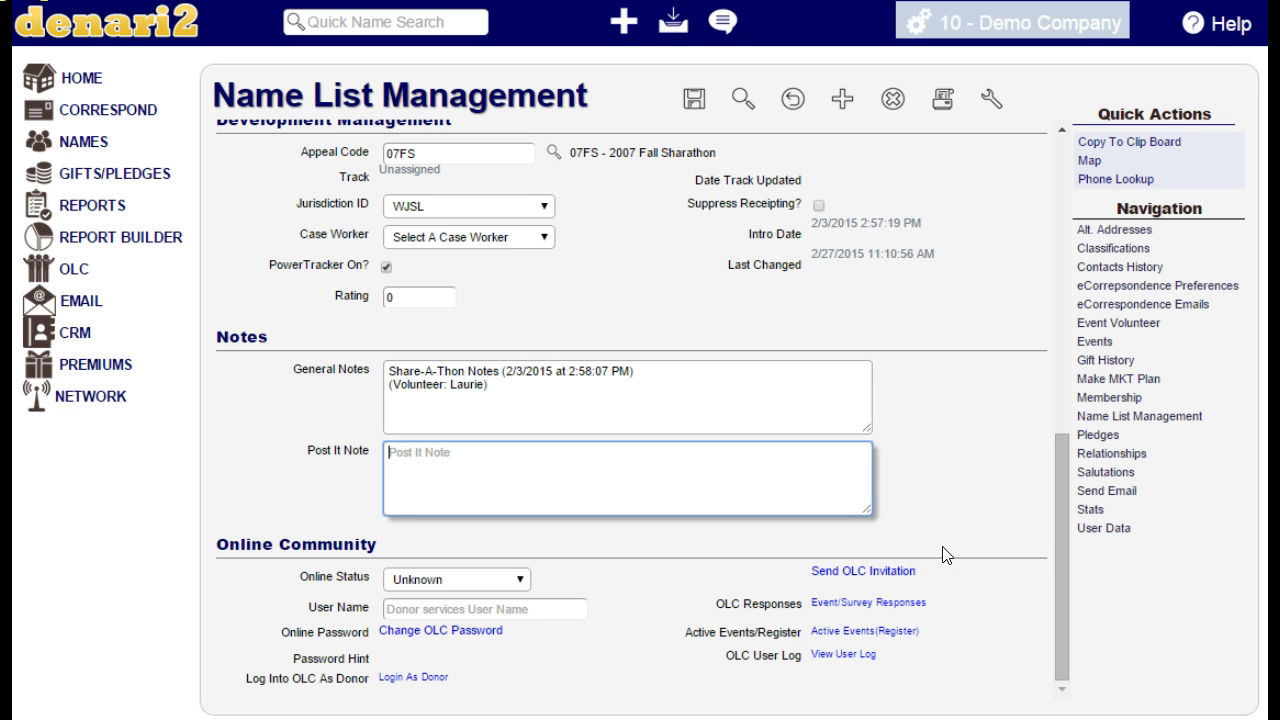
click(937, 546)
click(441, 612)
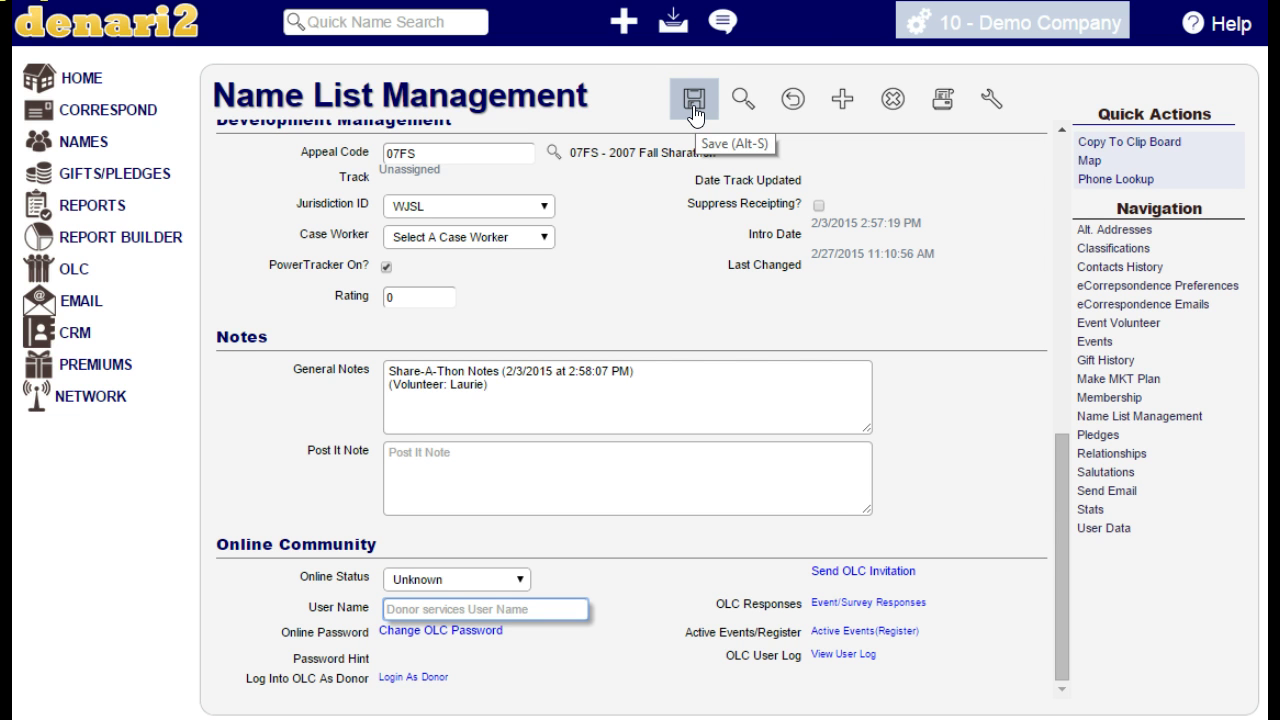
Step: View the donor selection list and return to a donor record in Name List Management
click(750, 103)
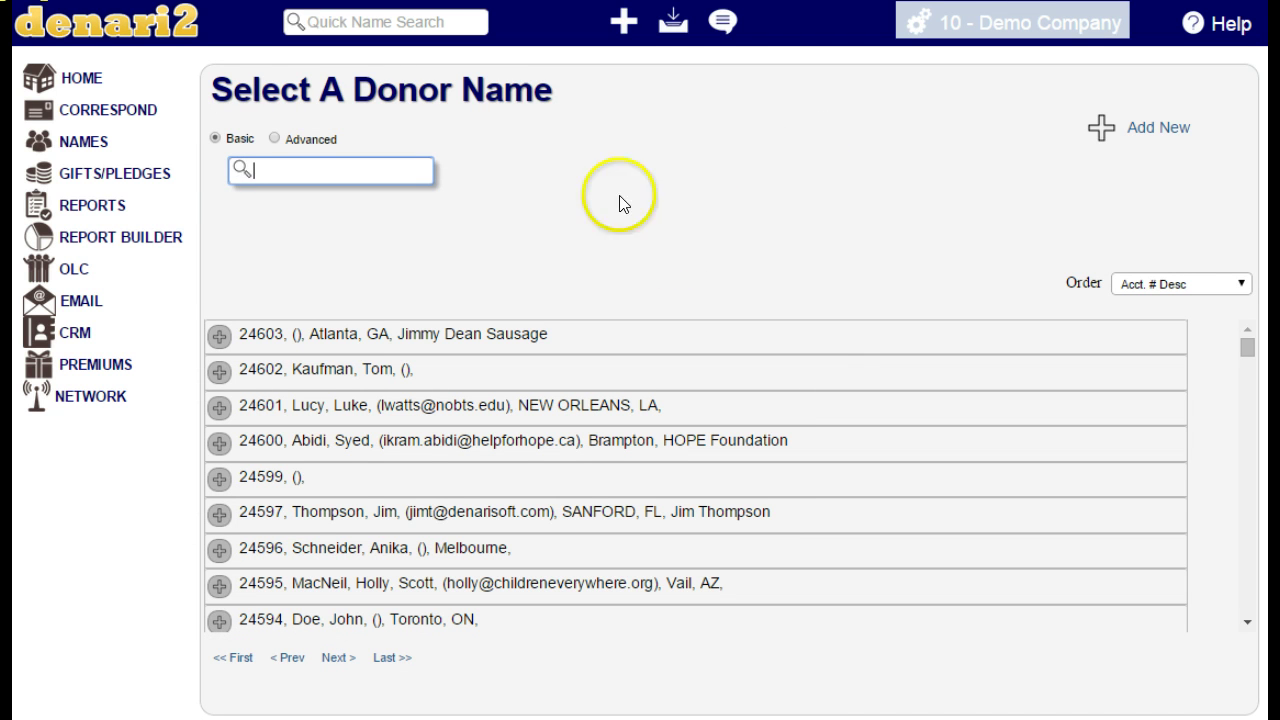
click(105, 122)
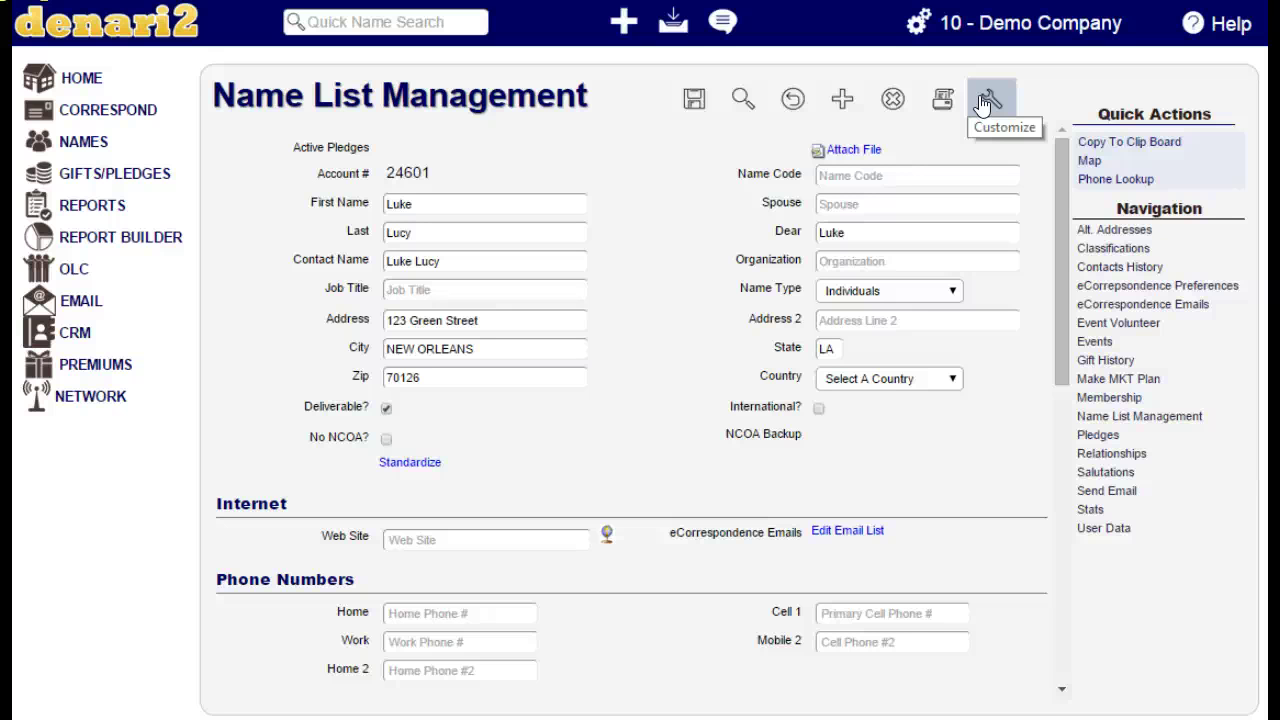
Step: Show the available help options, including Suggestion and Support
click(1214, 33)
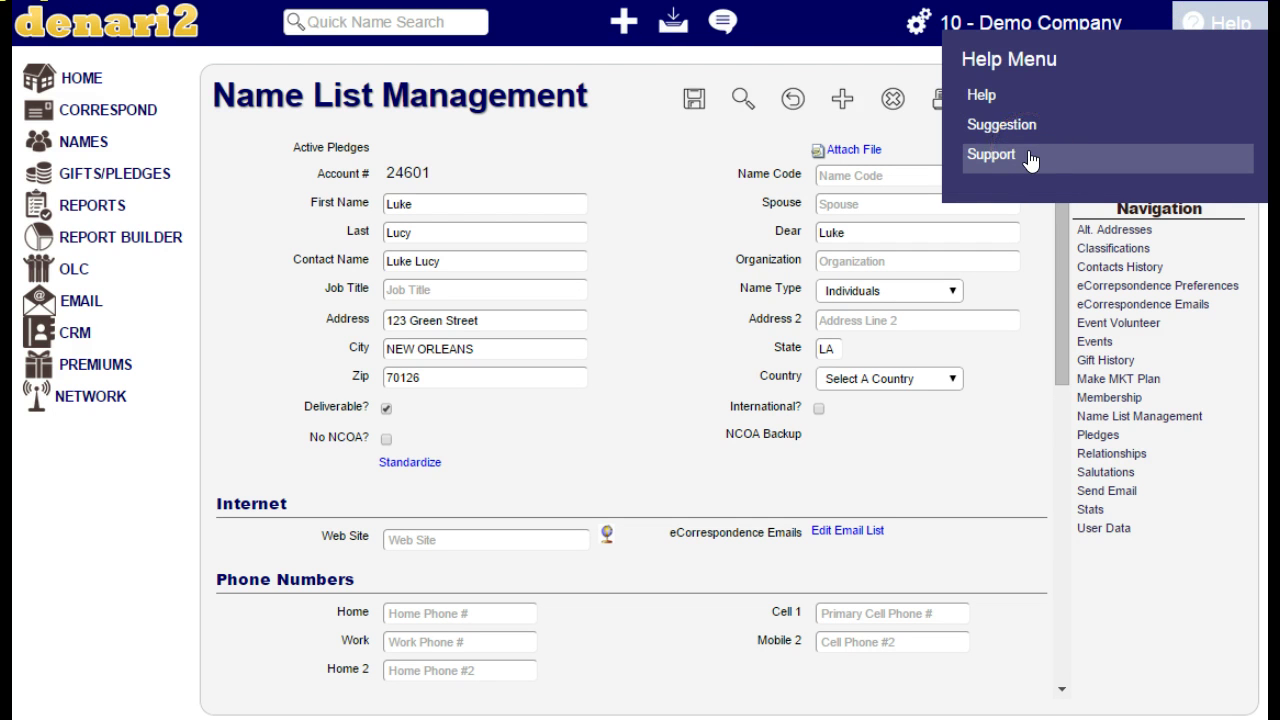